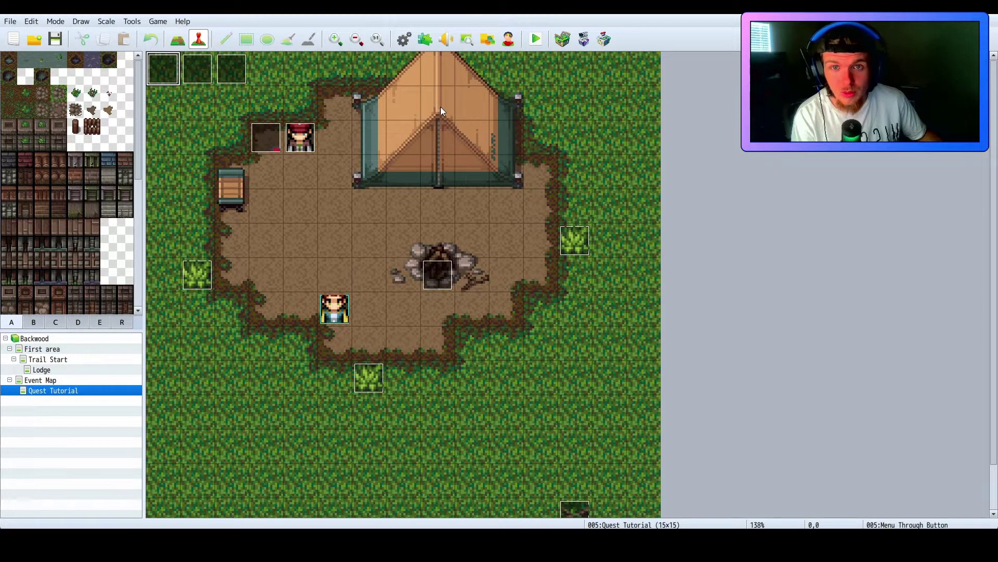
# Open the database's common events and rename the first event, Night, to Night/Day
pyautogui.click(408, 46)
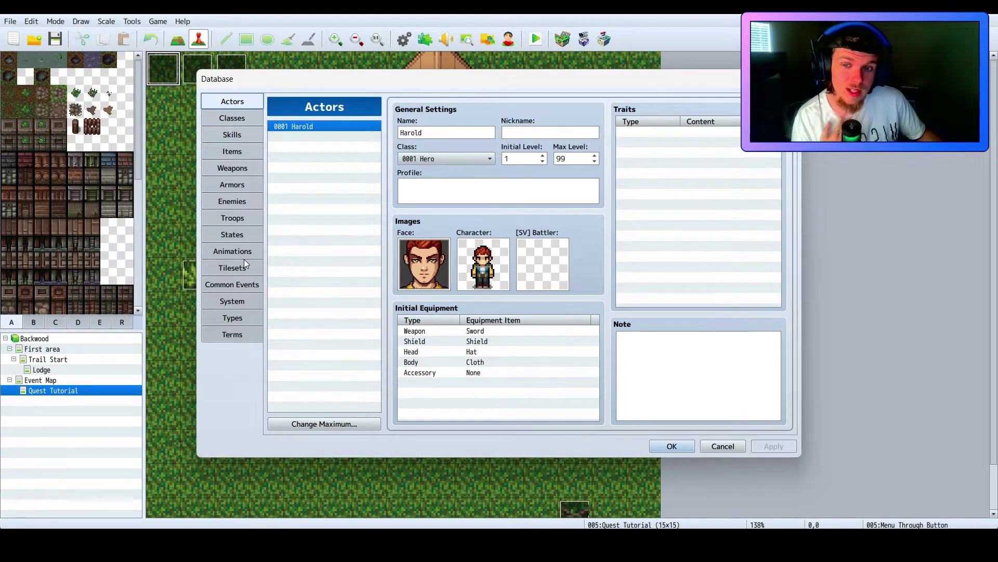
pyautogui.click(235, 290)
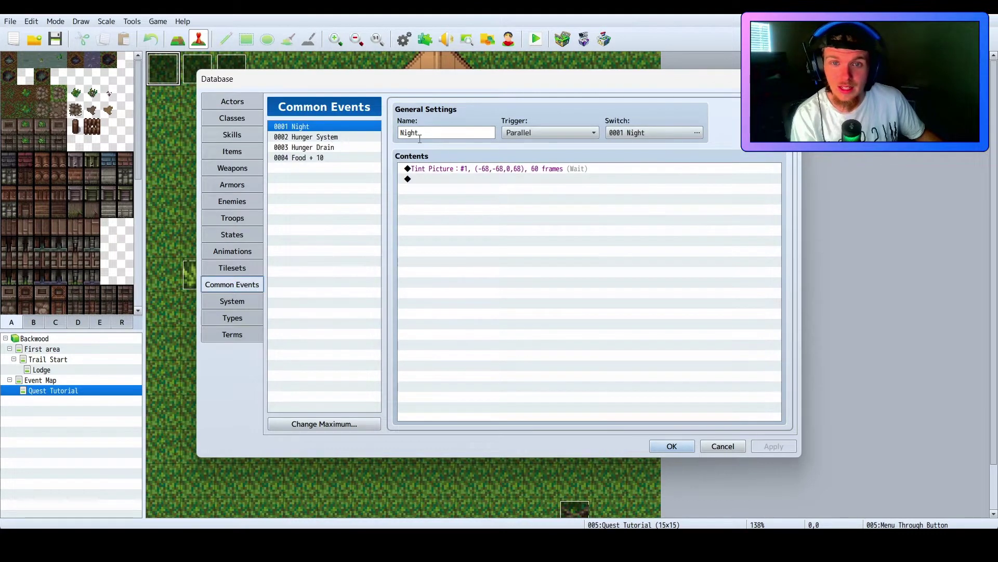
pyautogui.click(438, 134)
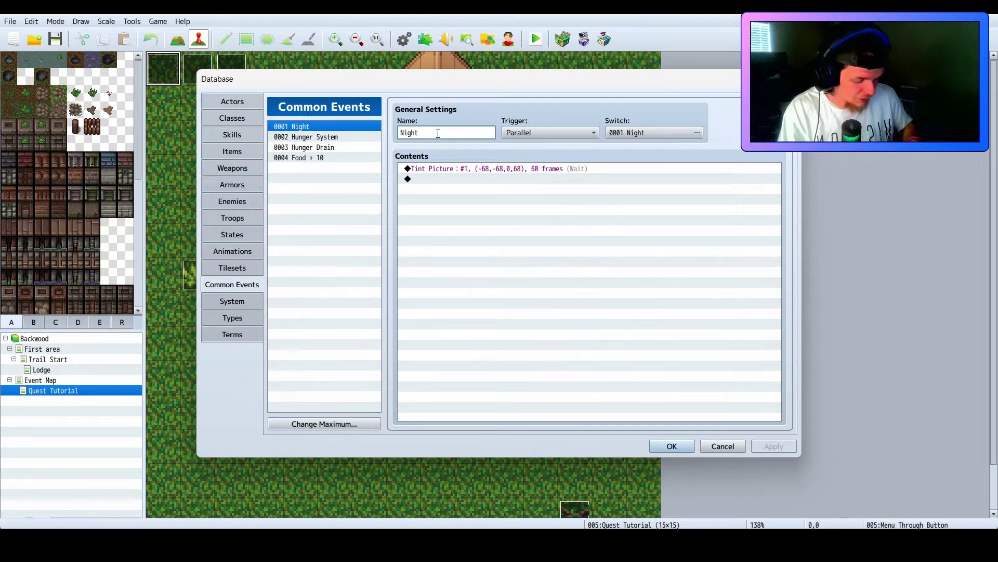
pyautogui.write('?')
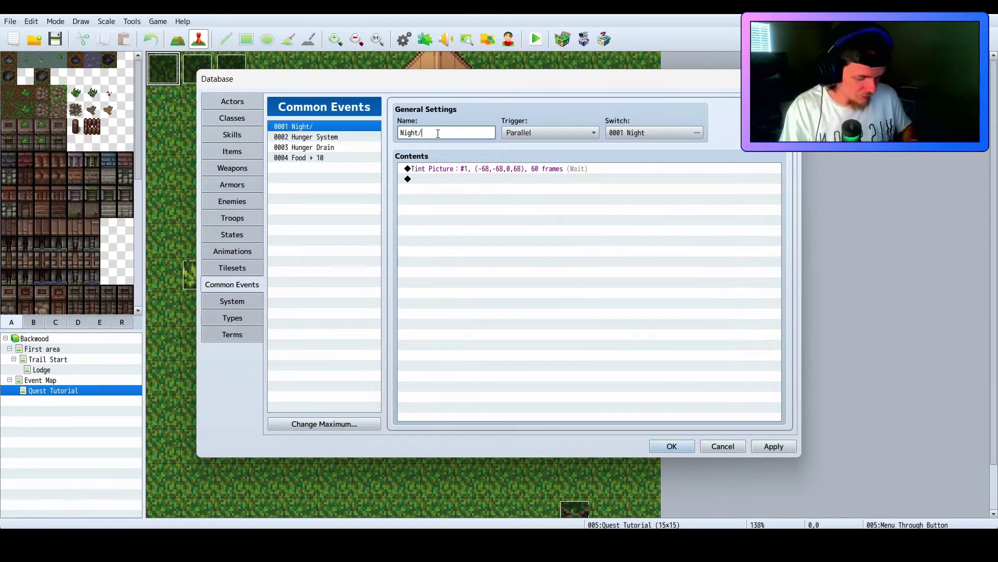
pyautogui.write('Day')
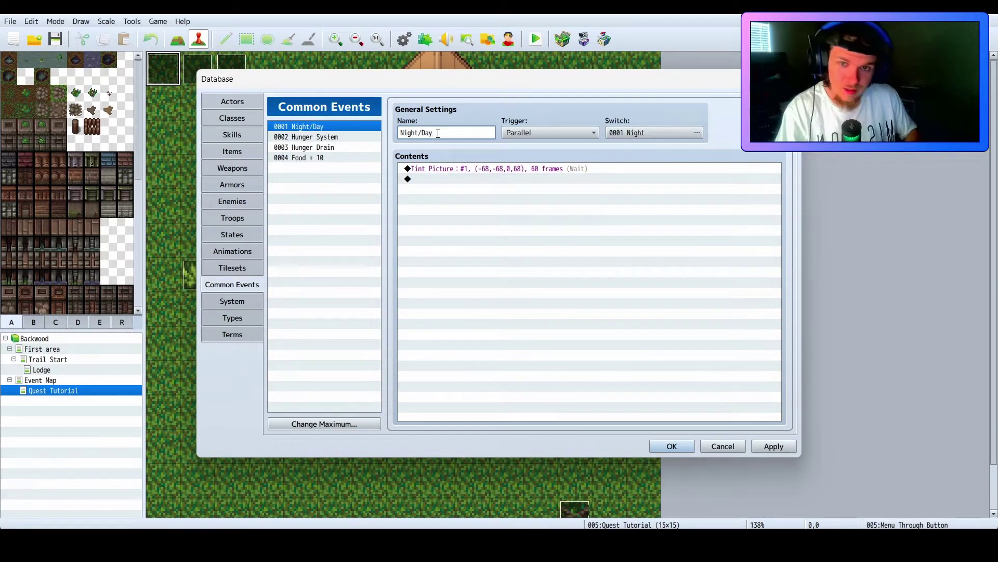
# Delete the Tint Picture command from the Night/Day common event's contents
pyautogui.click(481, 170)
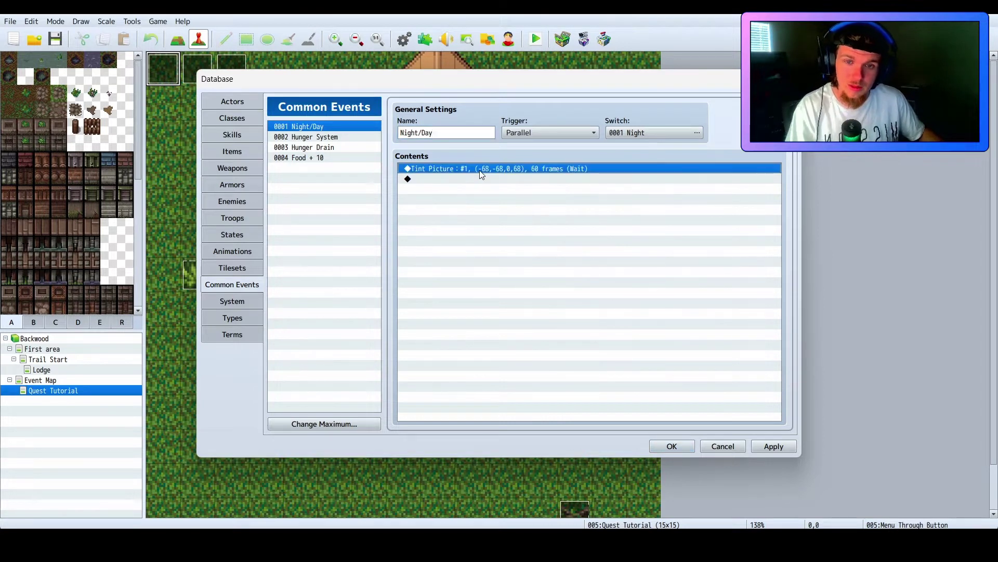
pyautogui.rightClick(480, 172)
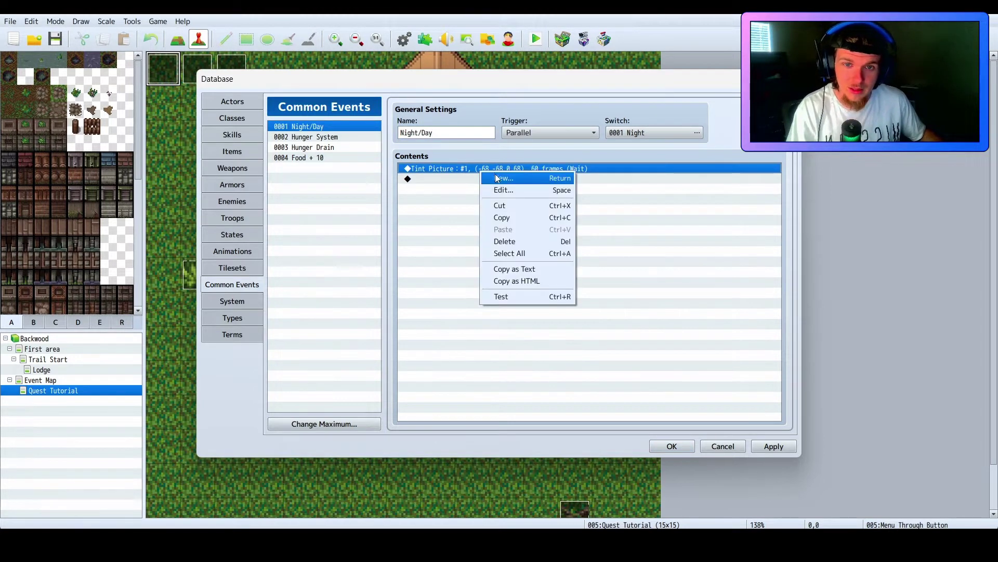
pyautogui.click(520, 241)
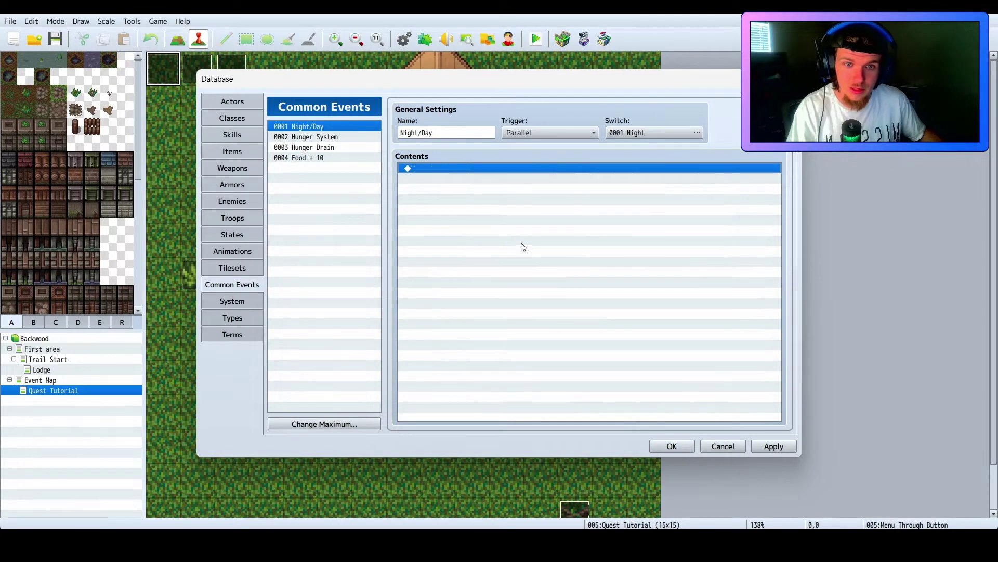
# Rename switch 0001 to Night/Day and keep it as the common event's switch
pyautogui.doubleClick(622, 132)
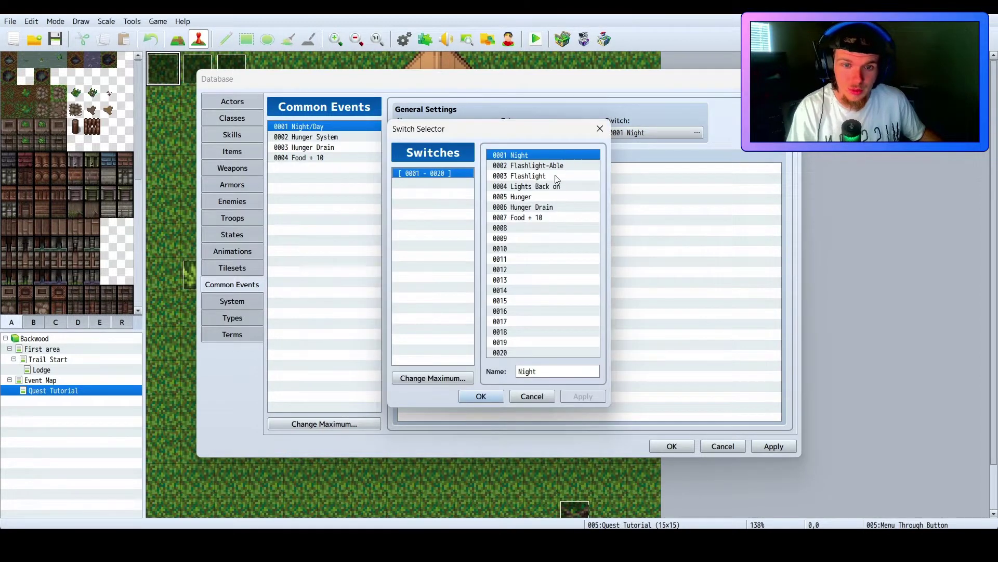
pyautogui.click(548, 370)
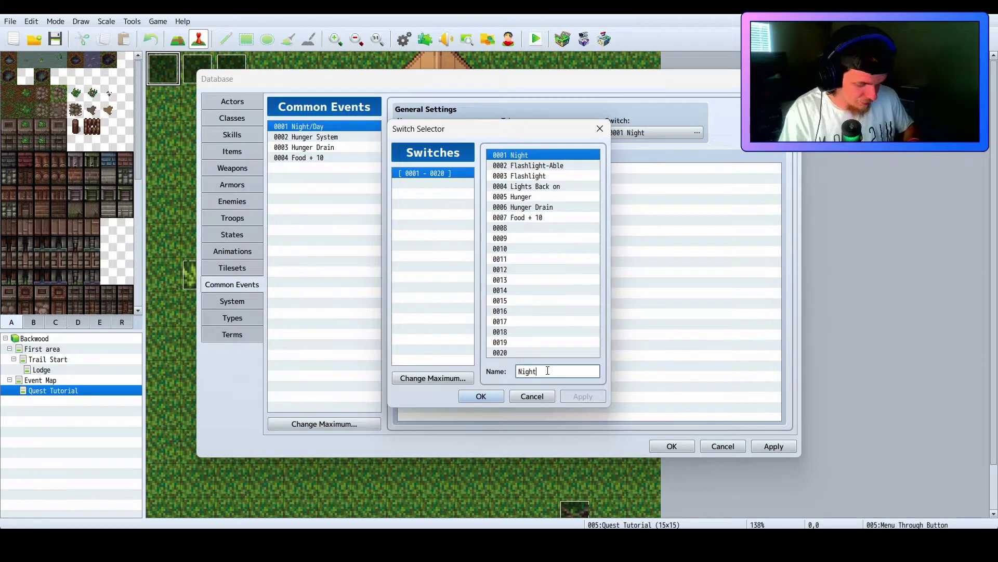
pyautogui.write('/Day')
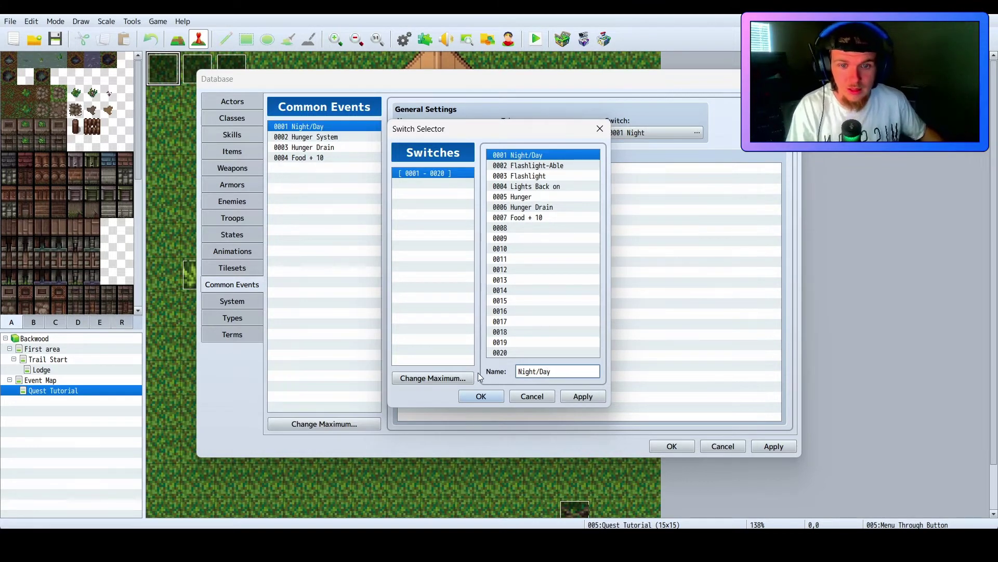
pyautogui.click(479, 396)
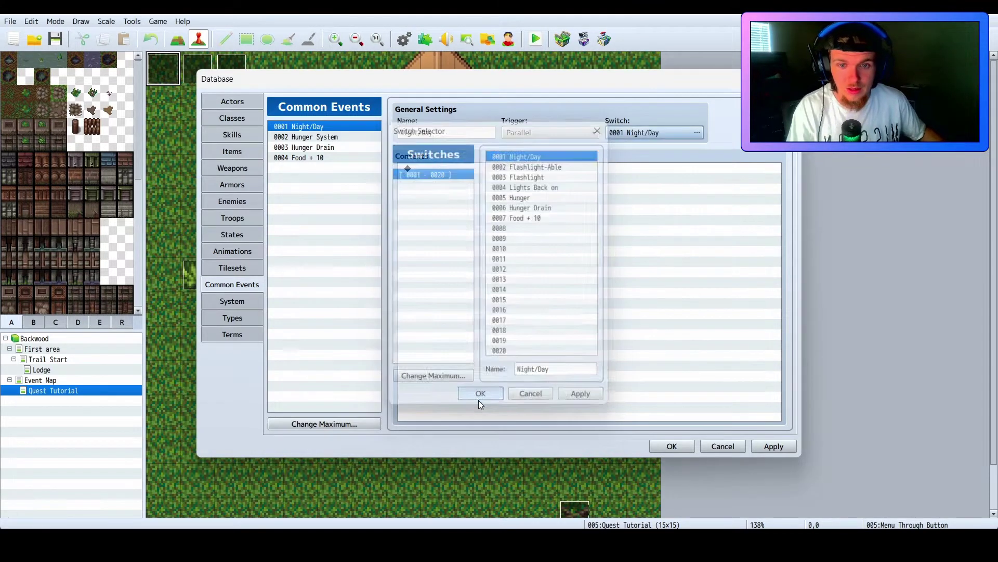
# Add a Wait command of 900 frames to the empty Night/Day event contents
pyautogui.click(486, 169)
pyautogui.doubleClick(487, 169)
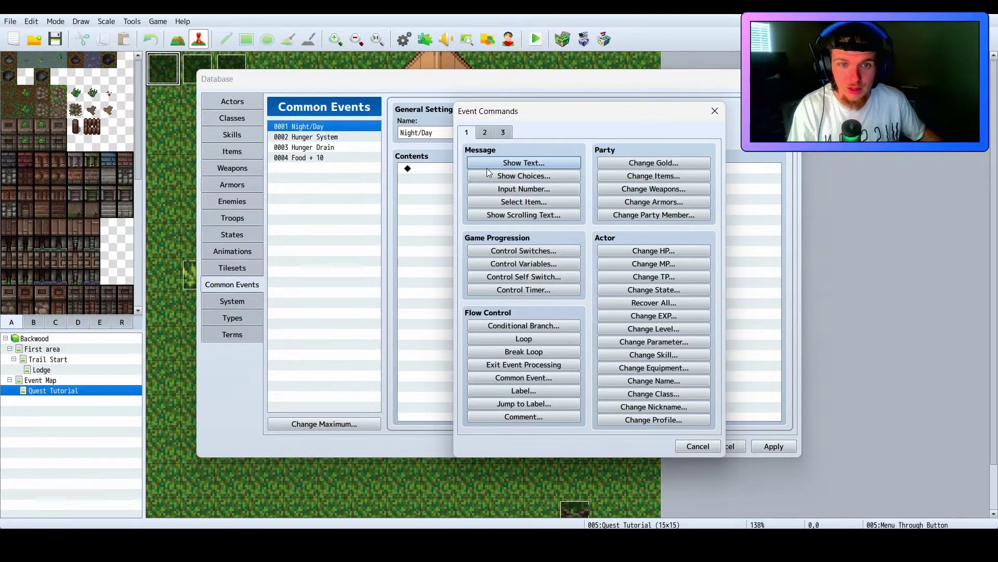
pyautogui.click(502, 132)
pyautogui.click(489, 133)
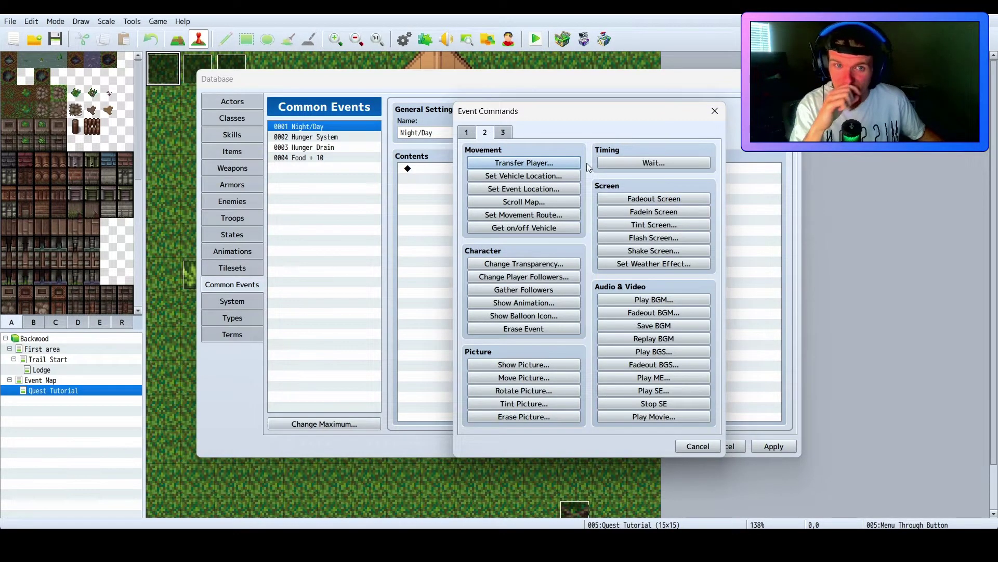
pyautogui.click(633, 164)
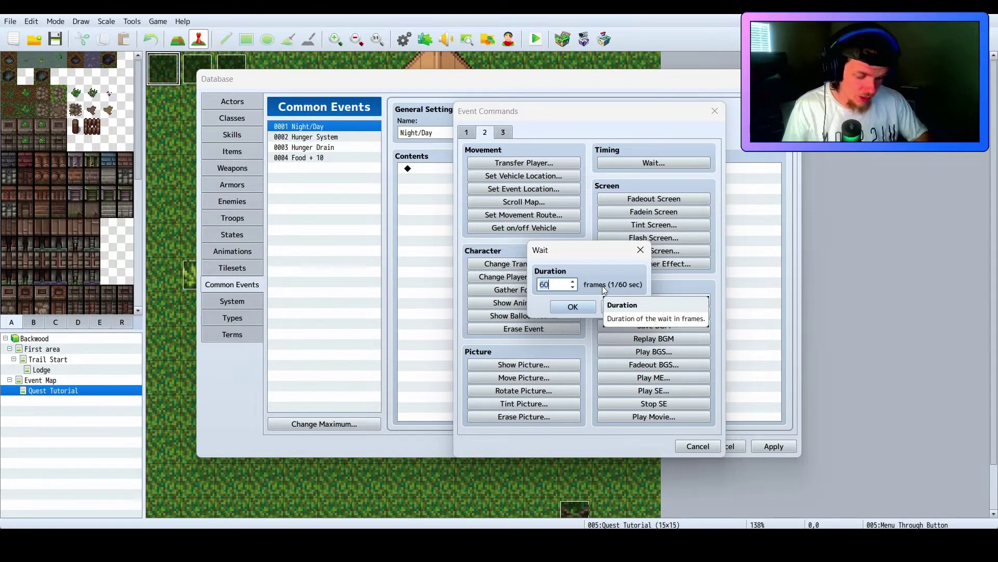
pyautogui.write('9')
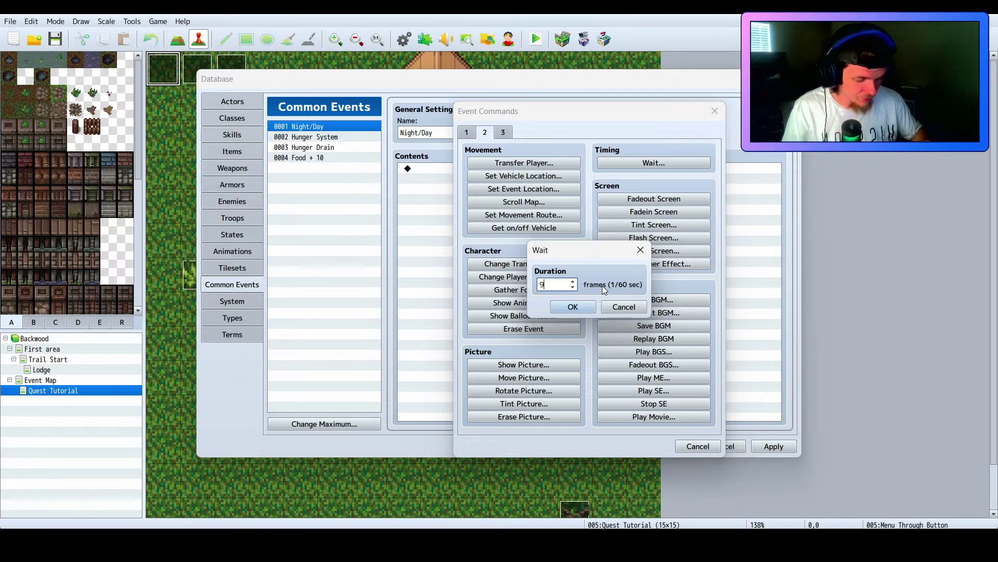
pyautogui.write('00')
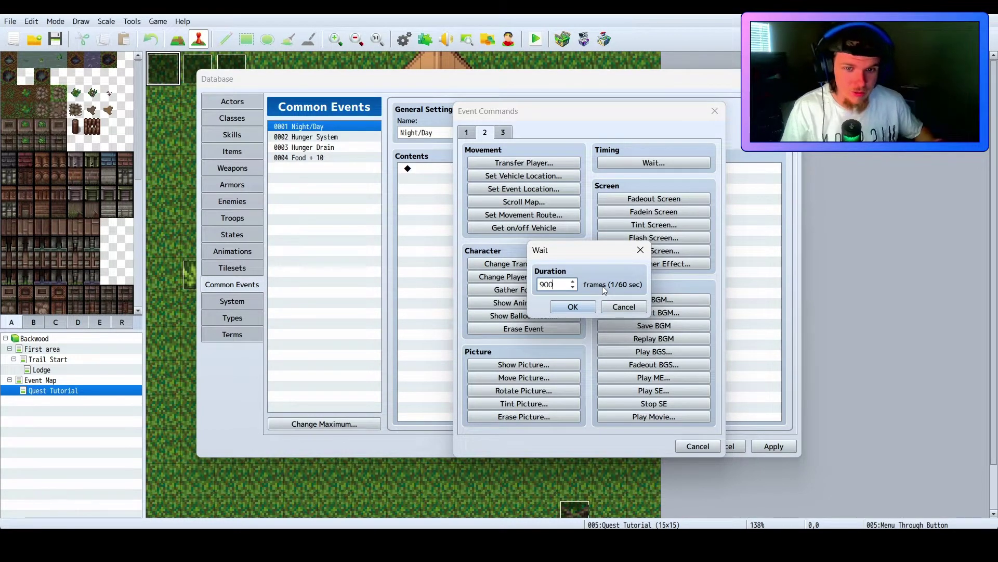
pyautogui.click(573, 307)
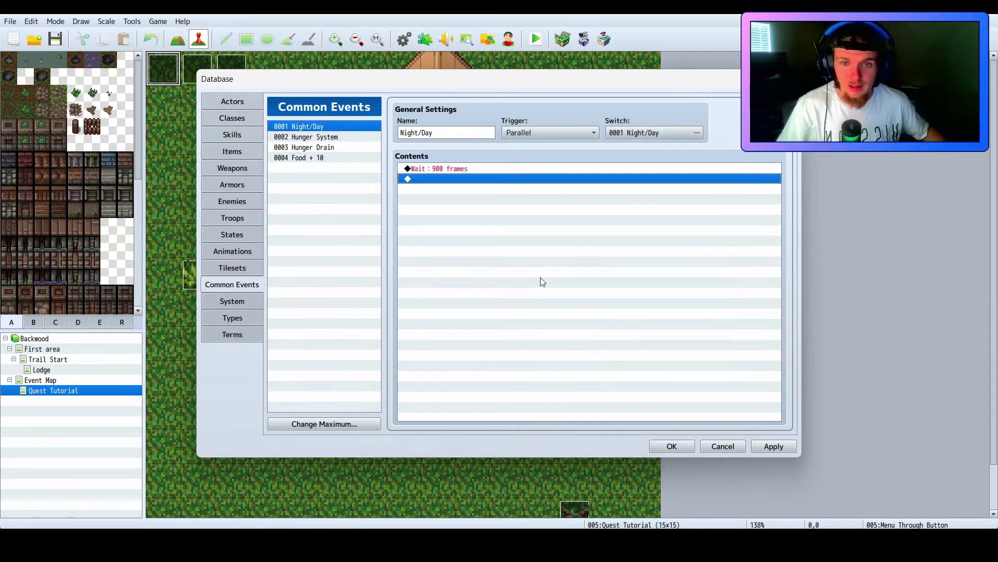
# Add a Tint Screen command after the wait, using the Sunset preset with Wait for Completion turned off
pyautogui.doubleClick(494, 179)
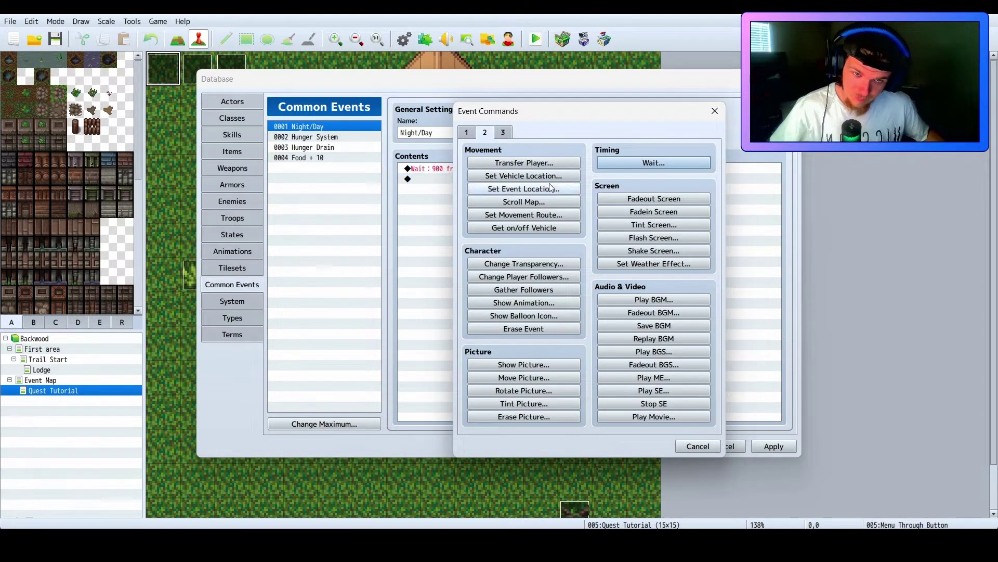
pyautogui.click(625, 222)
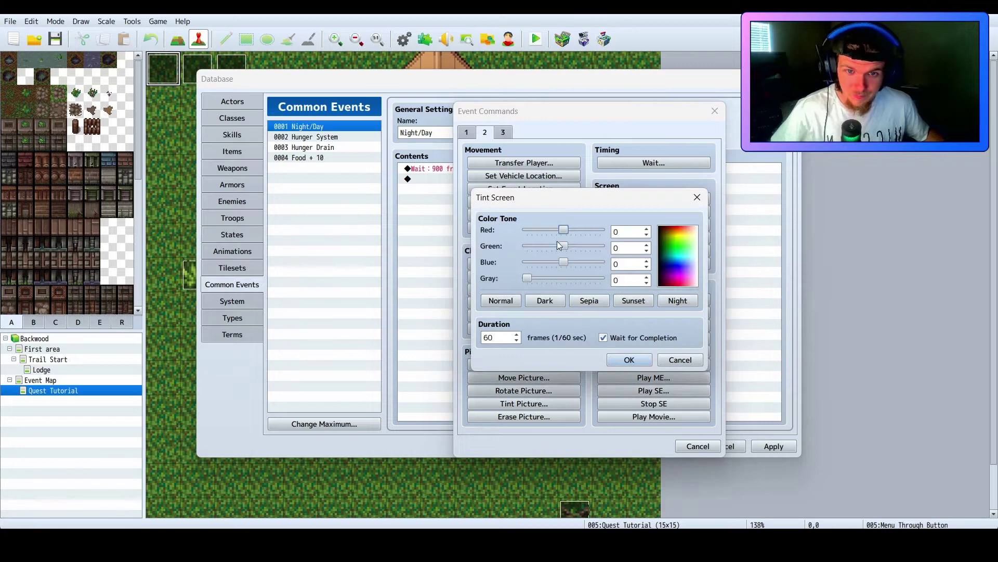
pyautogui.click(633, 302)
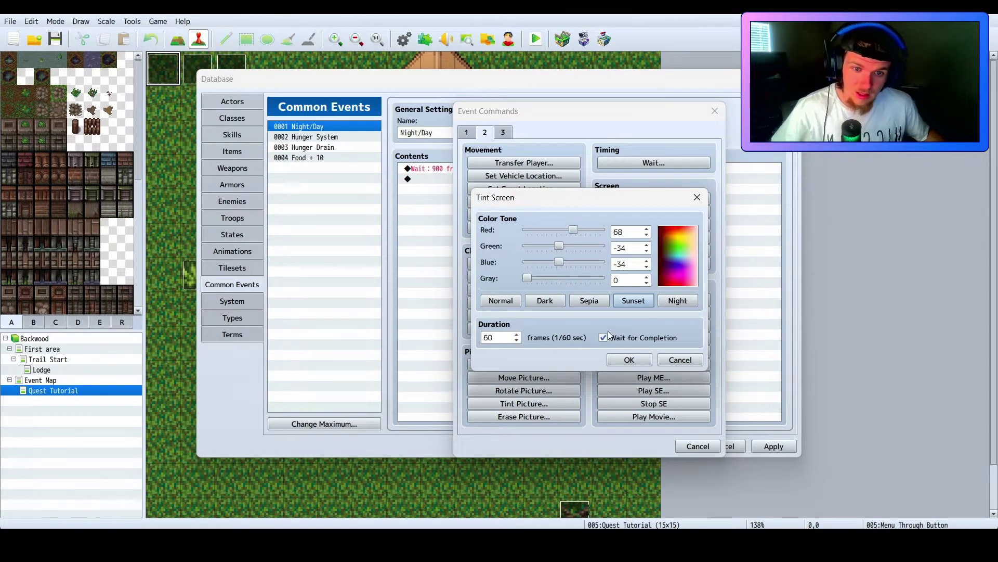
pyautogui.click(603, 338)
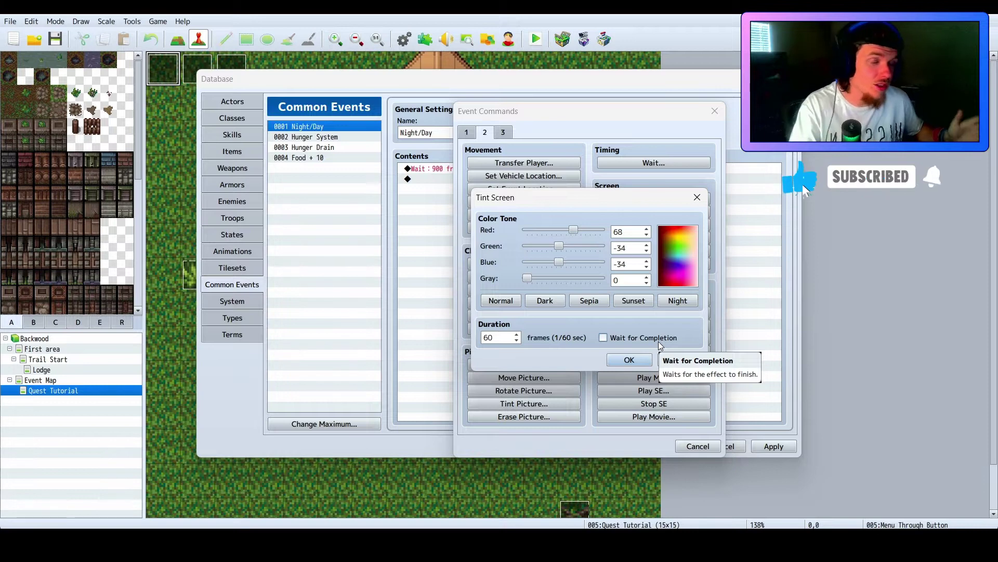
pyautogui.click(630, 365)
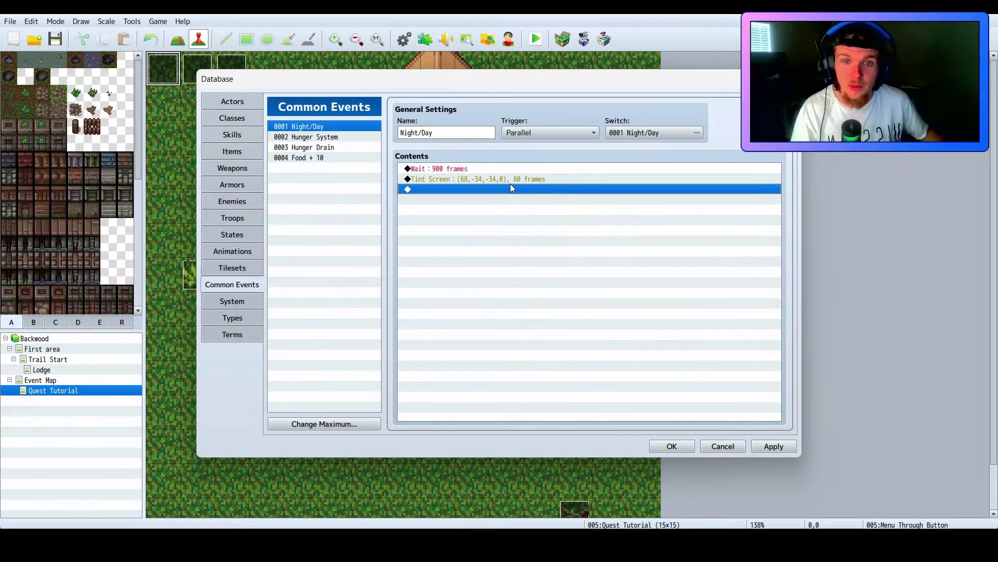
# Copy the 900-frame Wait command and paste it after the Sunset Tint Screen command
pyautogui.rightClick(492, 188)
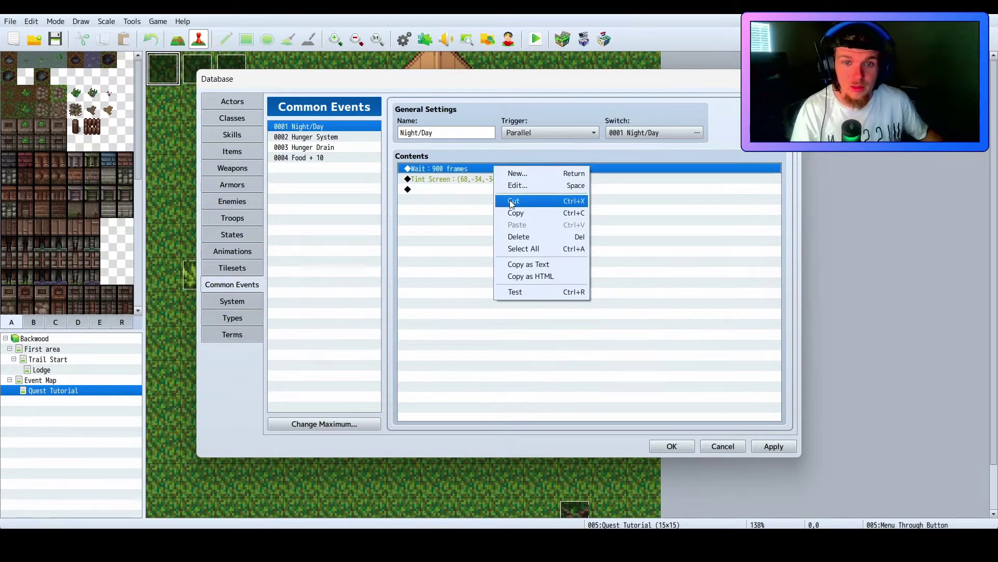
pyautogui.click(505, 196)
pyautogui.rightClick(504, 193)
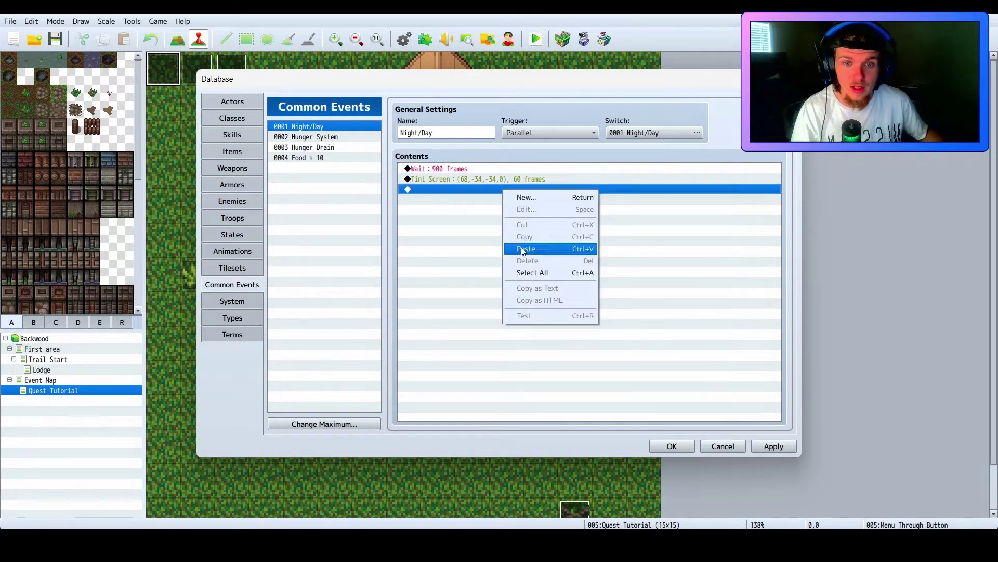
pyautogui.click(521, 250)
# Copy the Sunset Tint Screen command and paste it after the second Wait command
pyautogui.click(514, 179)
pyautogui.rightClick(513, 182)
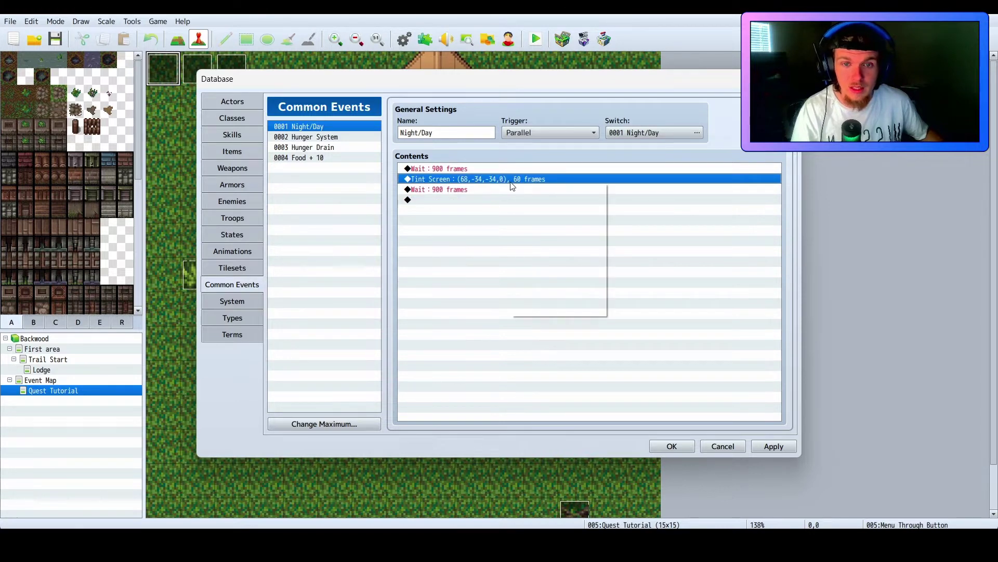
pyautogui.click(531, 229)
pyautogui.rightClick(492, 200)
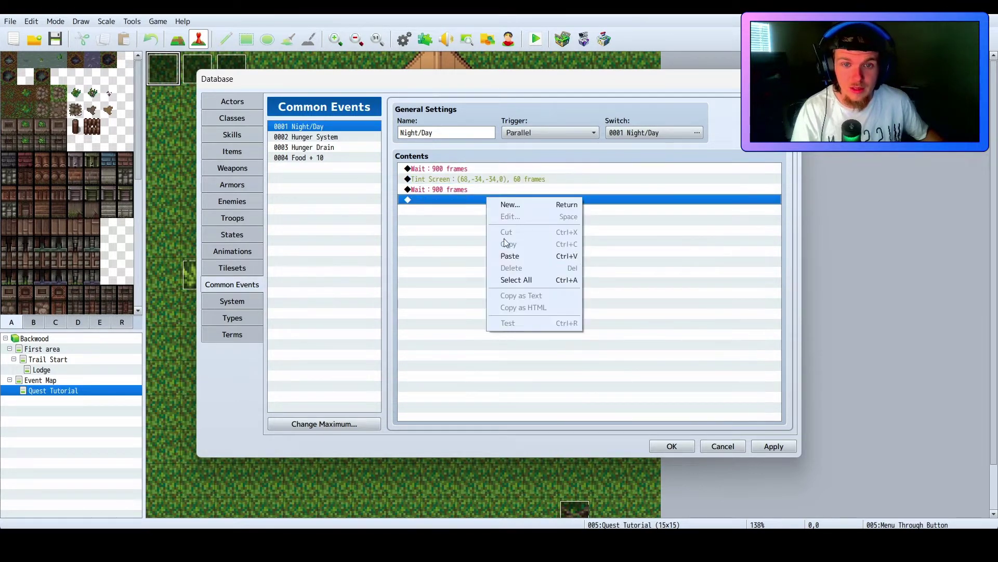
pyautogui.click(510, 257)
pyautogui.doubleClick(483, 210)
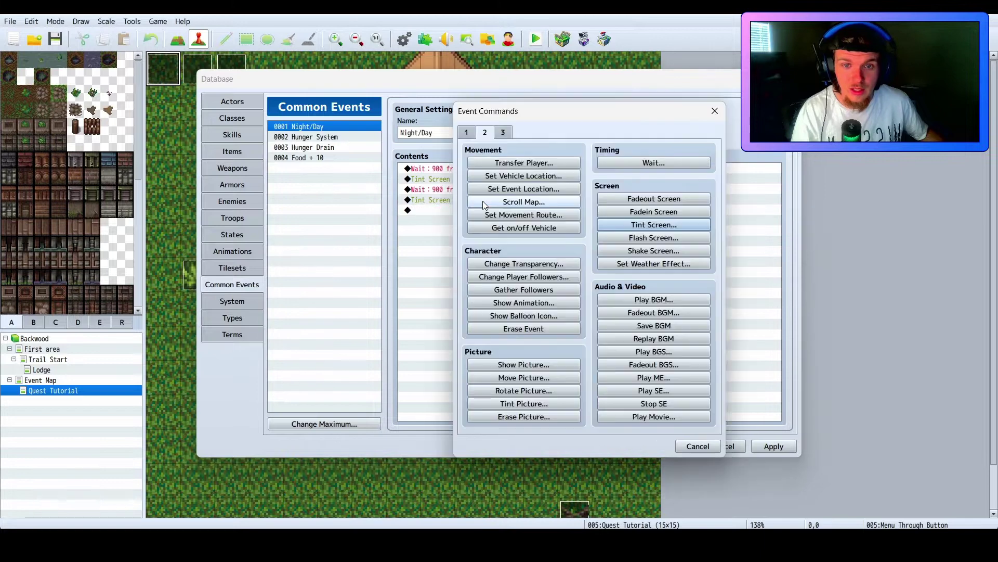
pyautogui.click(720, 114)
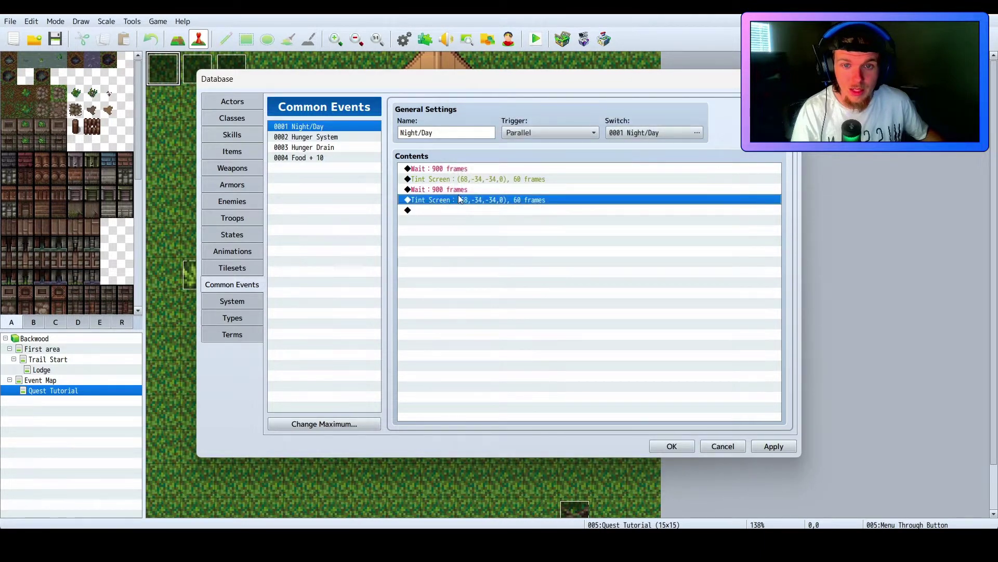
# Change the second Tint Screen command's color tone to the Night preset
pyautogui.rightClick(463, 201)
pyautogui.click(487, 220)
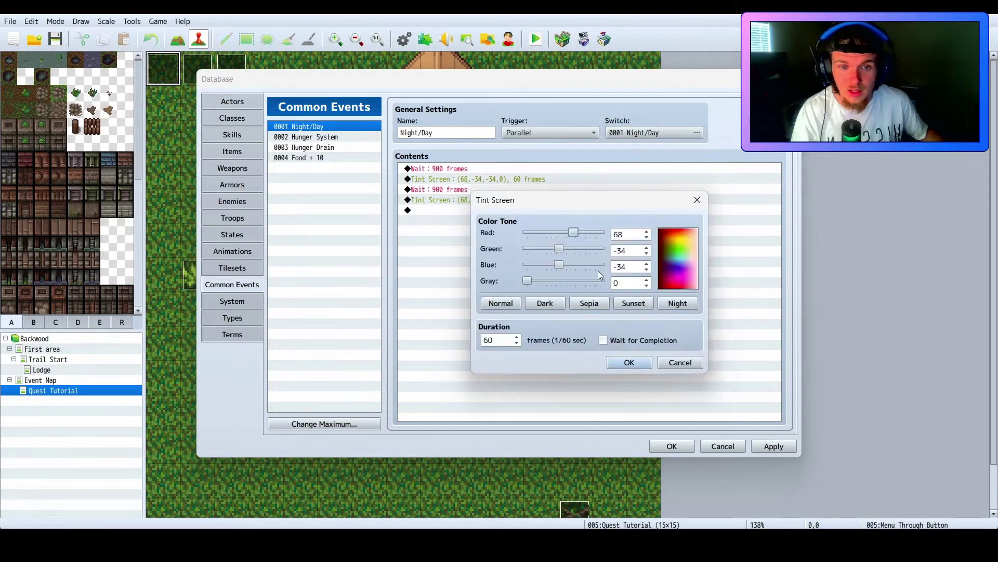
pyautogui.click(677, 304)
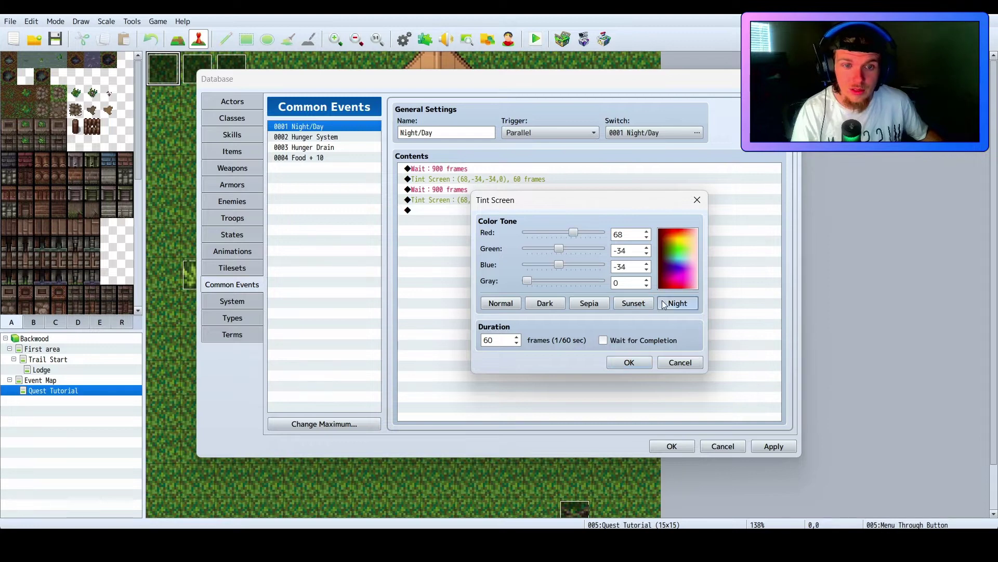
pyautogui.click(639, 363)
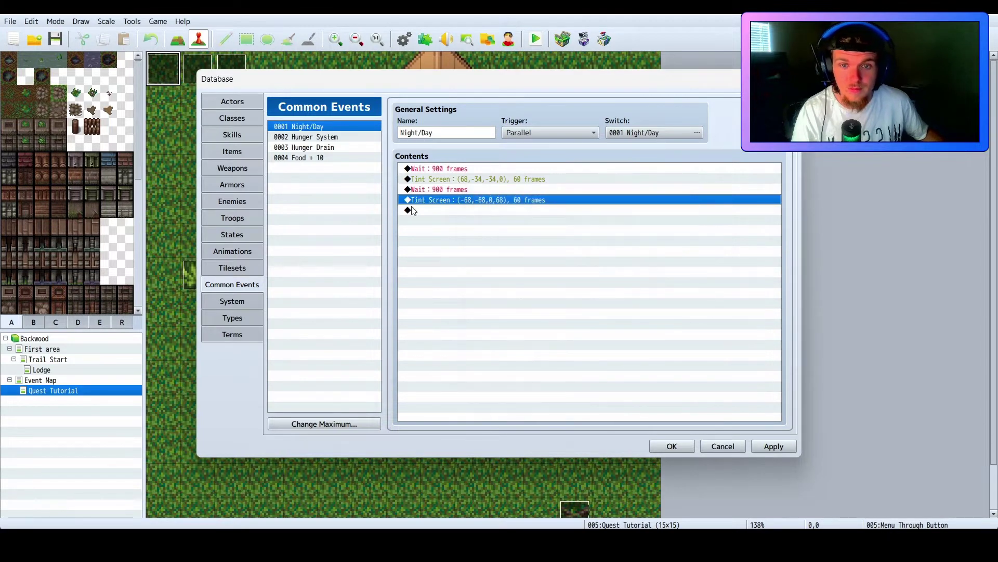
# Copy a 900-frame Wait command and paste it after the Night Tint Screen command
pyautogui.rightClick(432, 191)
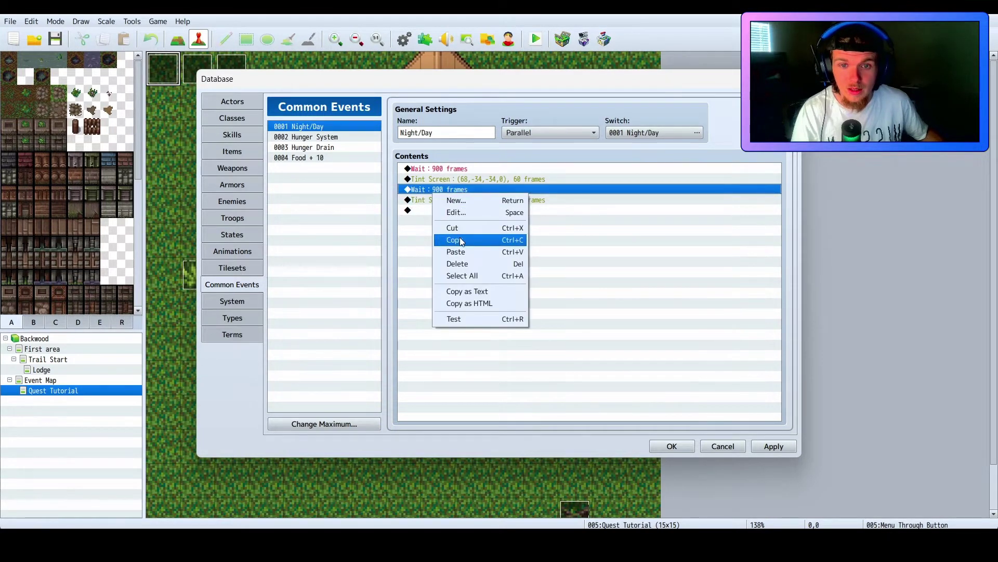
pyautogui.click(460, 238)
pyautogui.rightClick(455, 210)
pyautogui.click(475, 273)
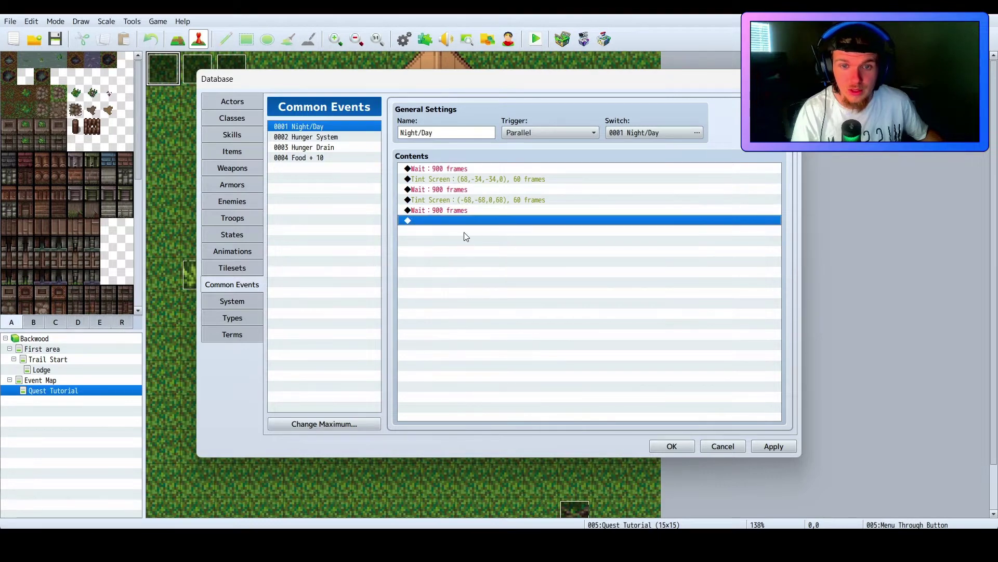
# Copy the Night Tint Screen command and paste it after the third Wait command
pyautogui.rightClick(463, 200)
pyautogui.click(481, 245)
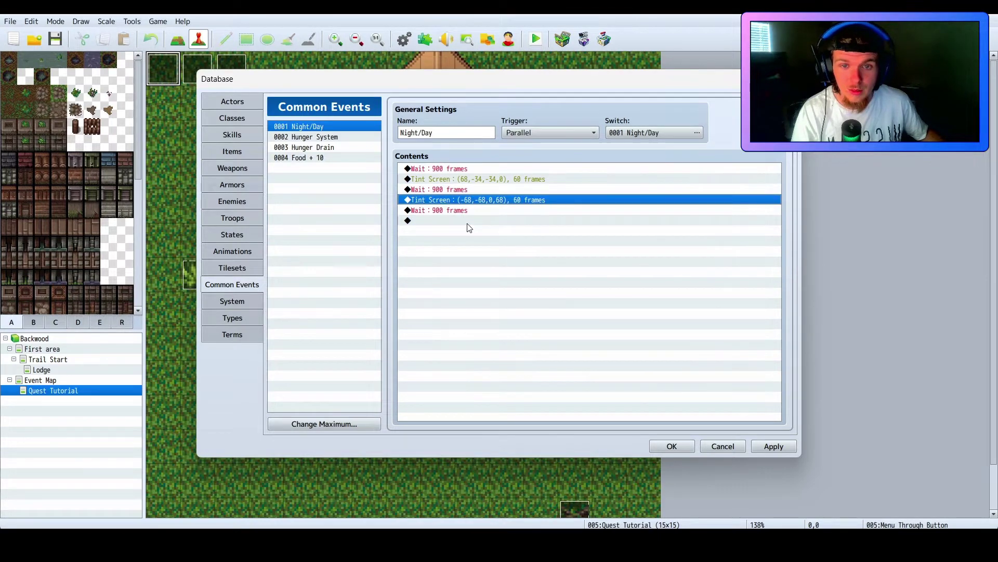
pyautogui.rightClick(468, 225)
pyautogui.click(487, 282)
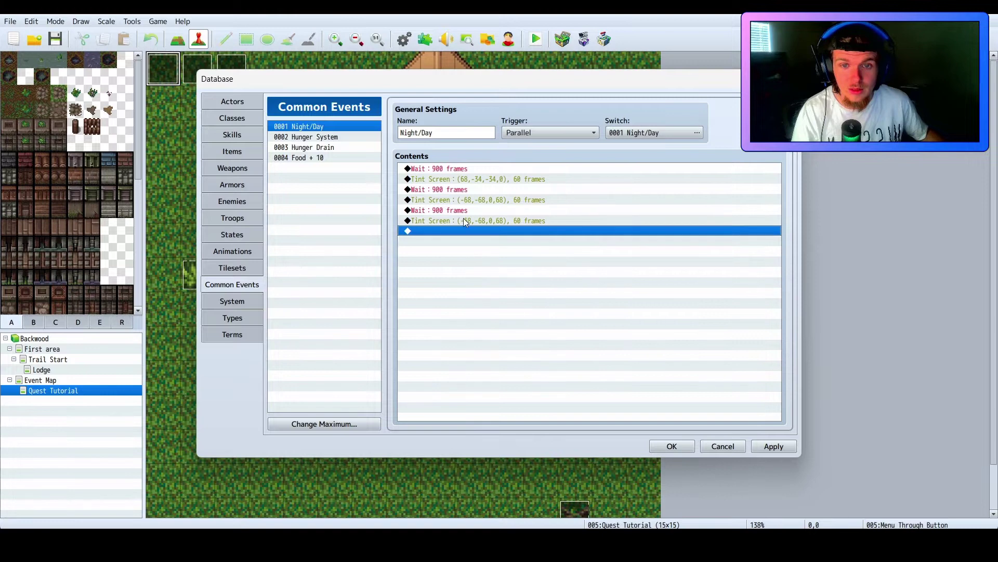
# Change the third Tint Screen command's color tone to the Dark preset
pyautogui.rightClick(464, 220)
pyautogui.click(488, 238)
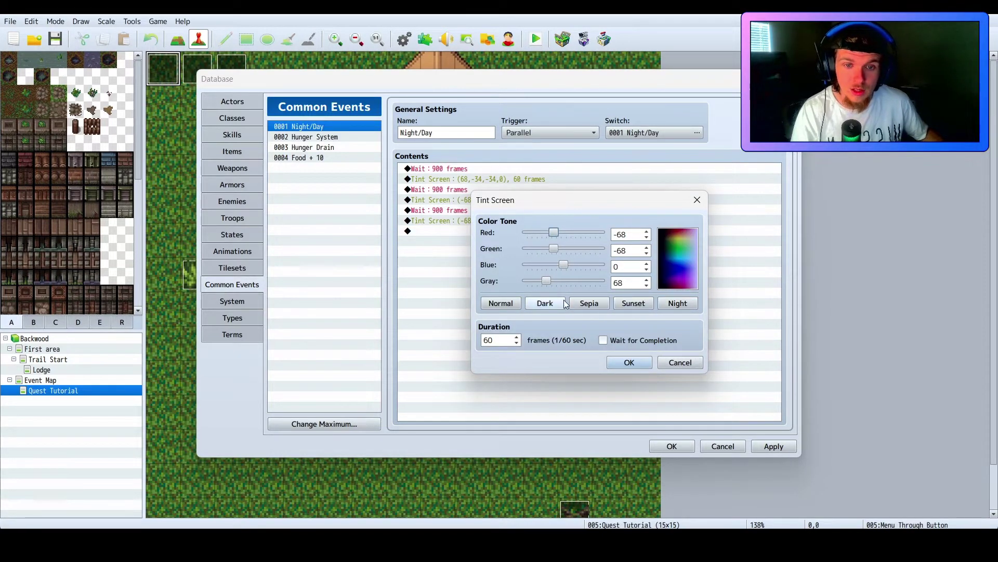
pyautogui.click(545, 303)
pyautogui.click(623, 360)
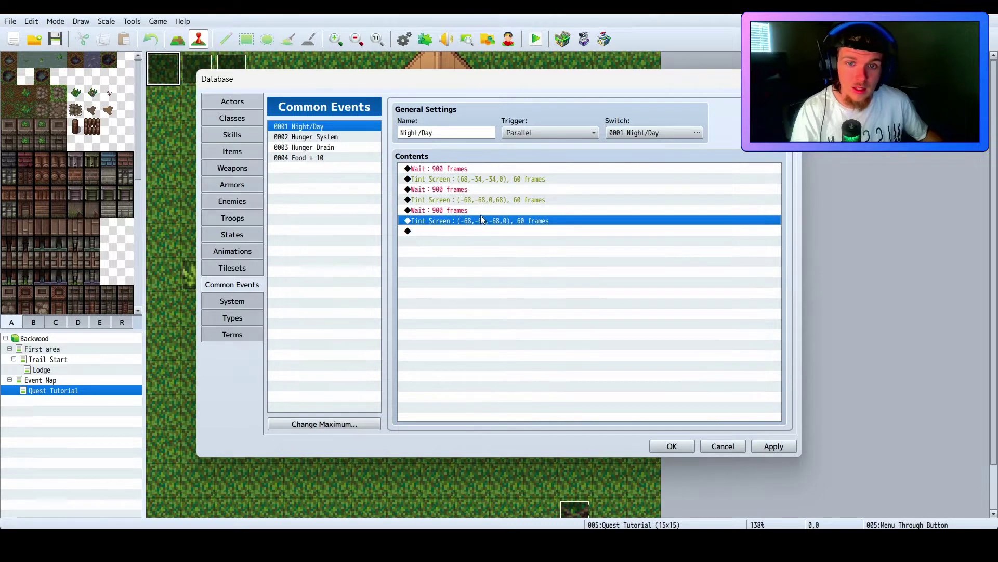
# Copy a 900-frame Wait command and paste it after the Dark Tint Screen command
pyautogui.rightClick(471, 217)
pyautogui.rightClick(471, 210)
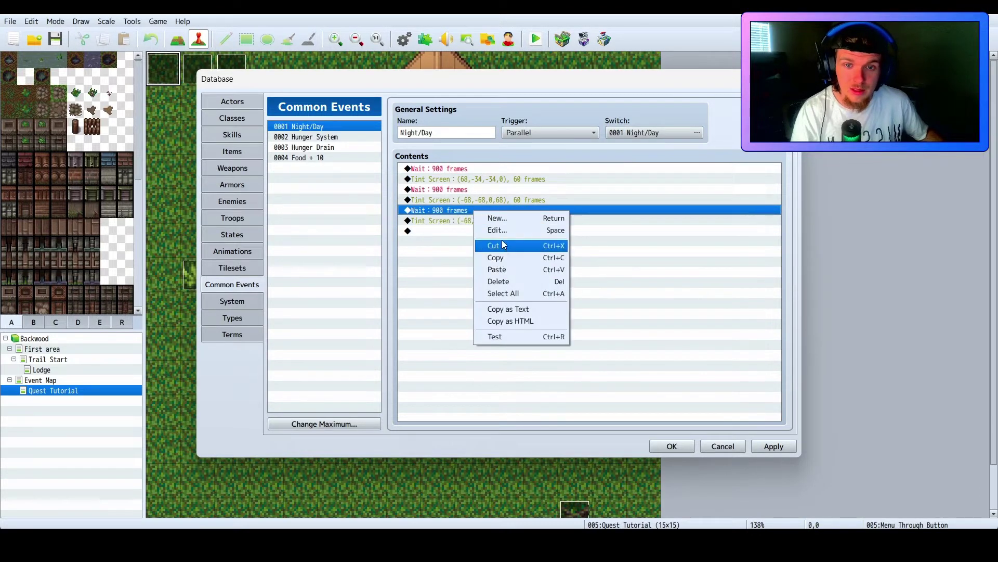
pyautogui.click(505, 258)
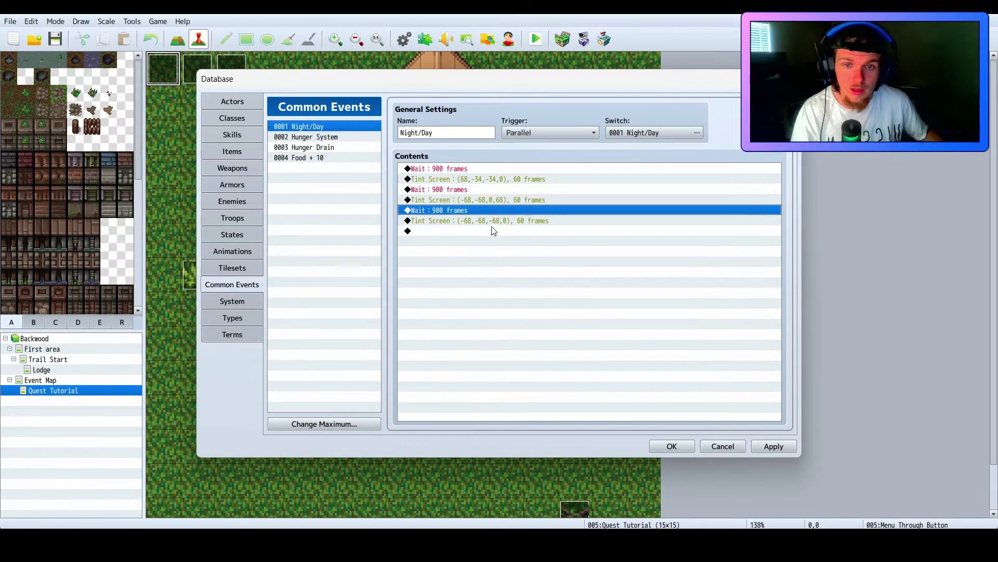
pyautogui.click(494, 232)
pyautogui.rightClick(494, 234)
pyautogui.click(512, 288)
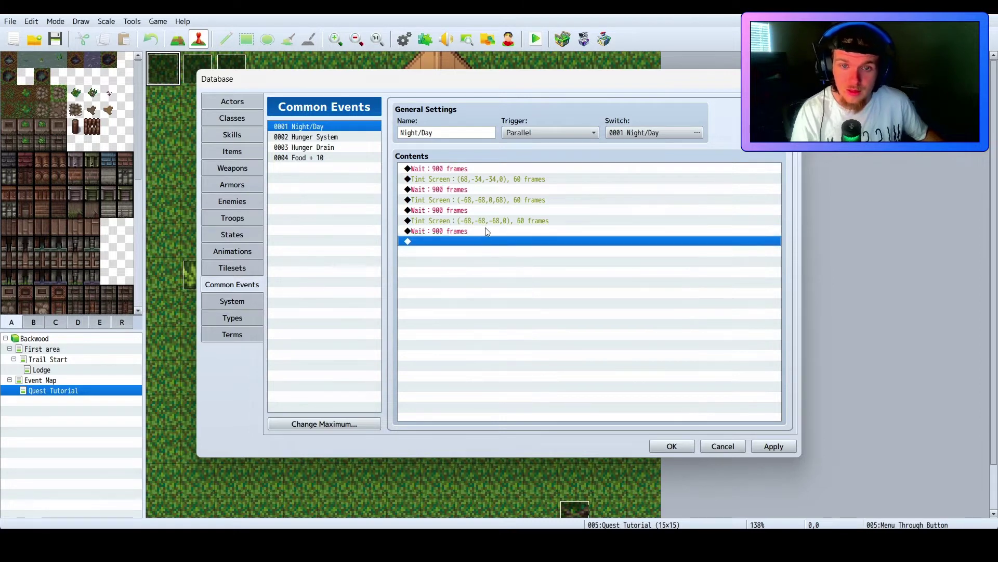
# Copy the Dark Tint Screen command and paste it after the fourth Wait command
pyautogui.click(486, 221)
pyautogui.rightClick(486, 223)
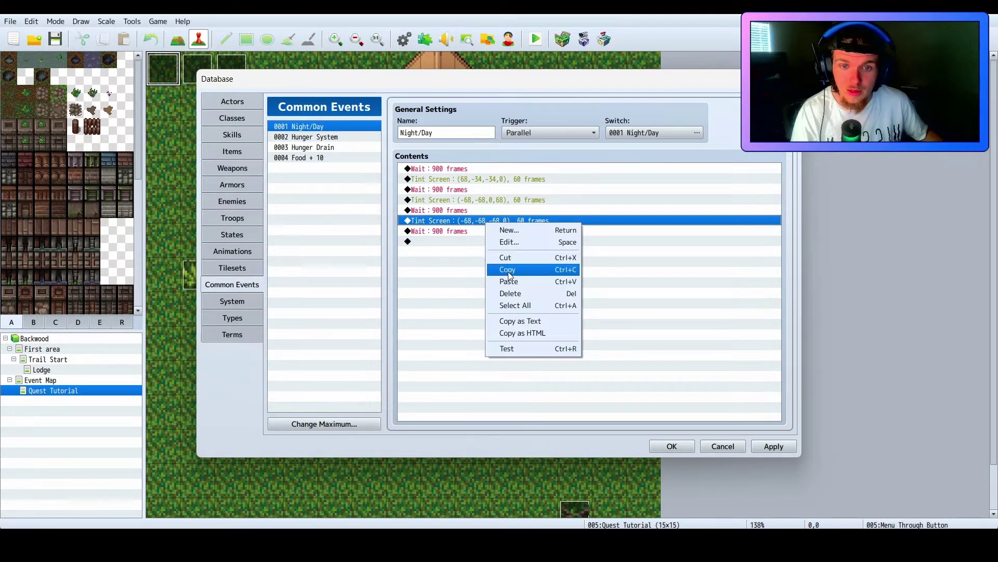
pyautogui.click(508, 270)
pyautogui.click(495, 243)
pyautogui.rightClick(496, 245)
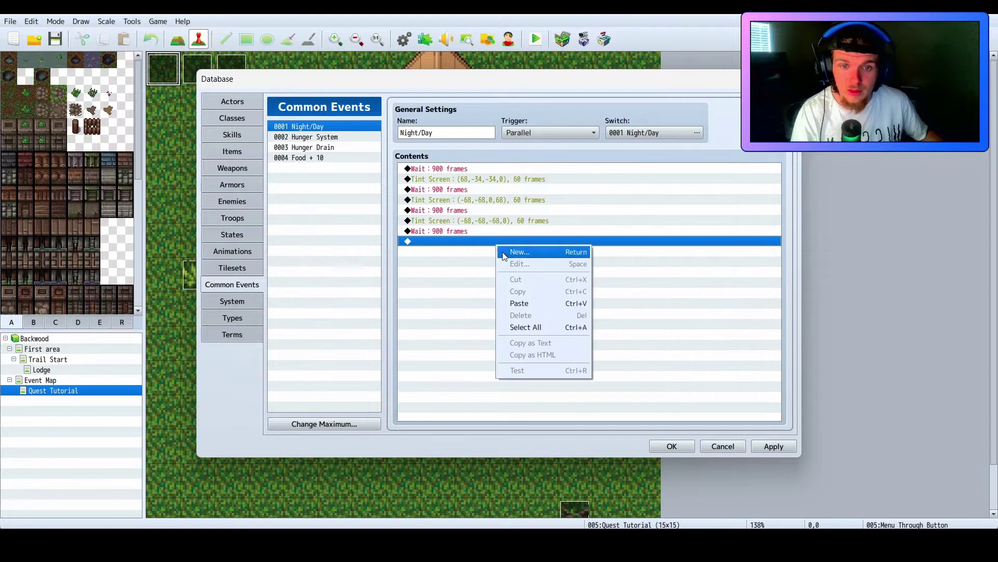
pyautogui.click(515, 303)
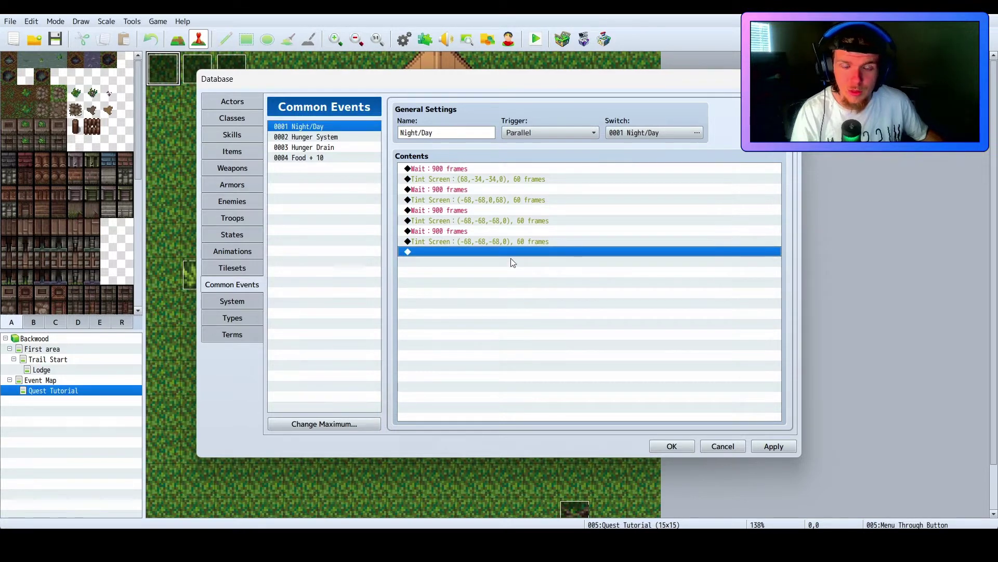
# Change the fourth Tint Screen command's color tone to the Sepia preset
pyautogui.click(468, 242)
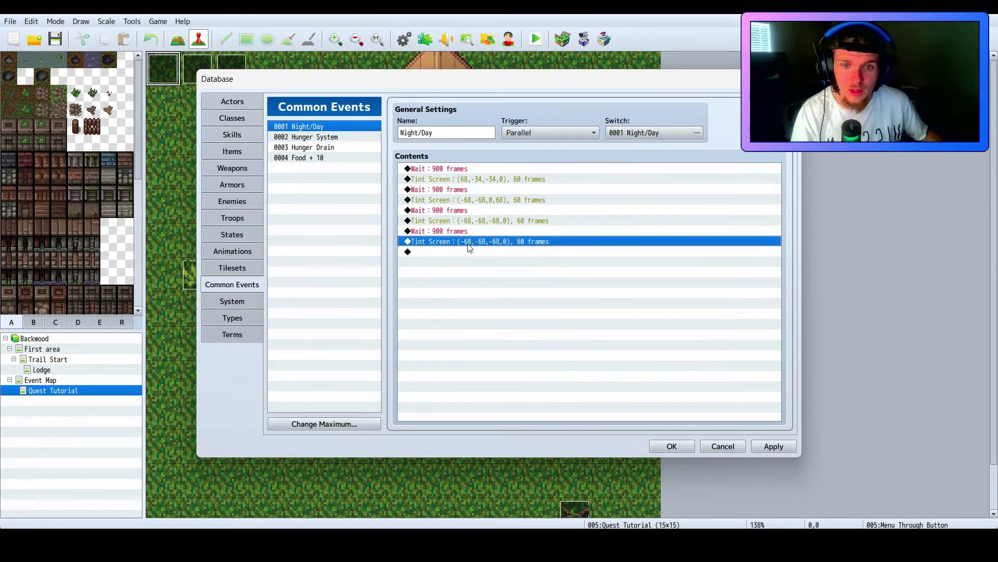
pyautogui.rightClick(469, 247)
pyautogui.click(501, 264)
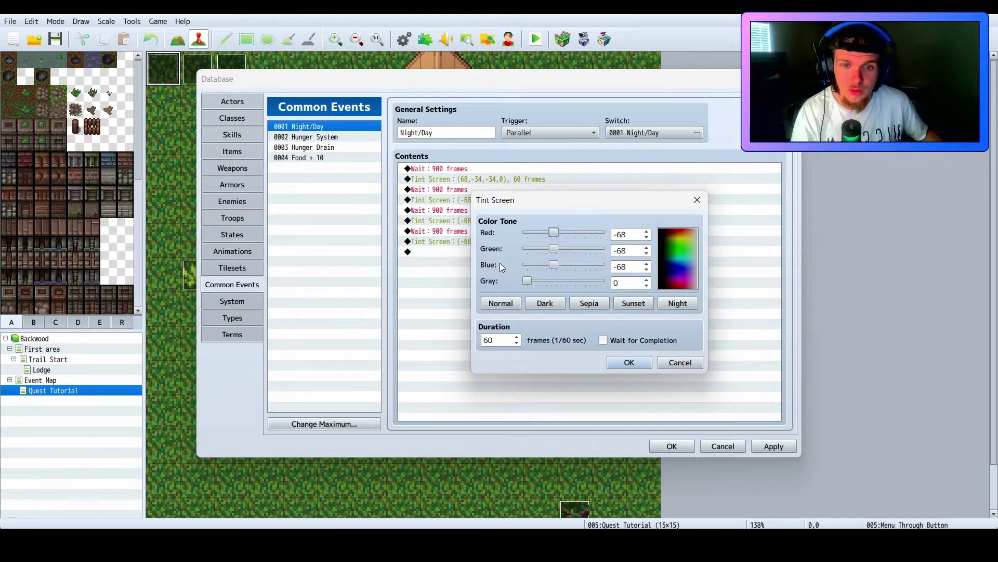
pyautogui.click(597, 308)
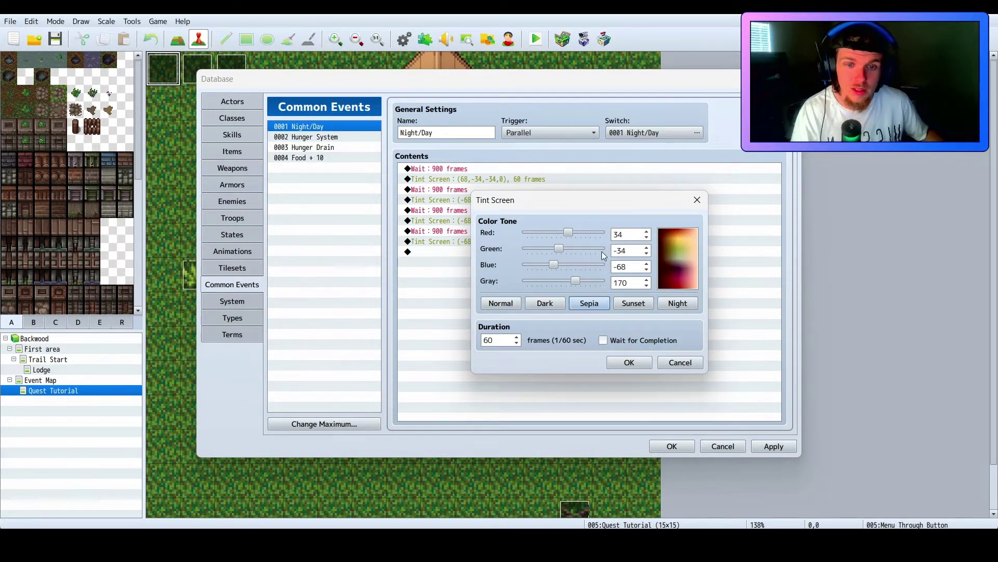
pyautogui.click(628, 363)
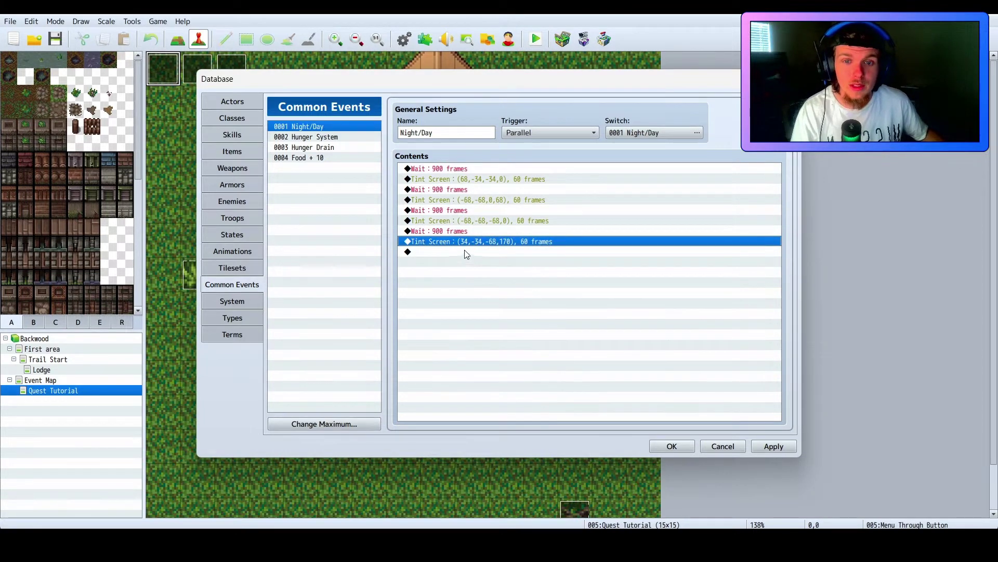
# Copy a 900-frame Wait command and paste it after the Sepia Tint Screen command
pyautogui.click(466, 232)
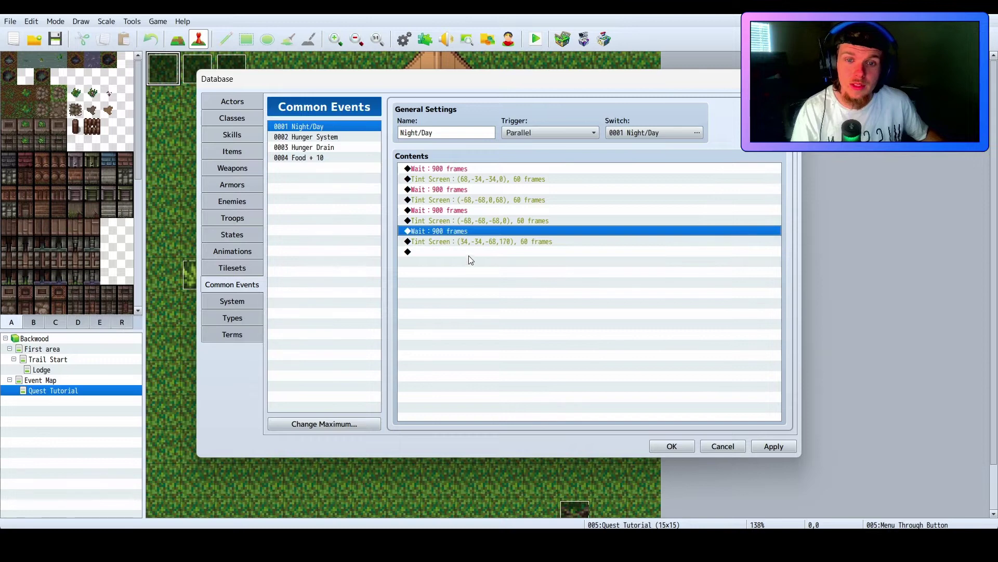
pyautogui.click(473, 253)
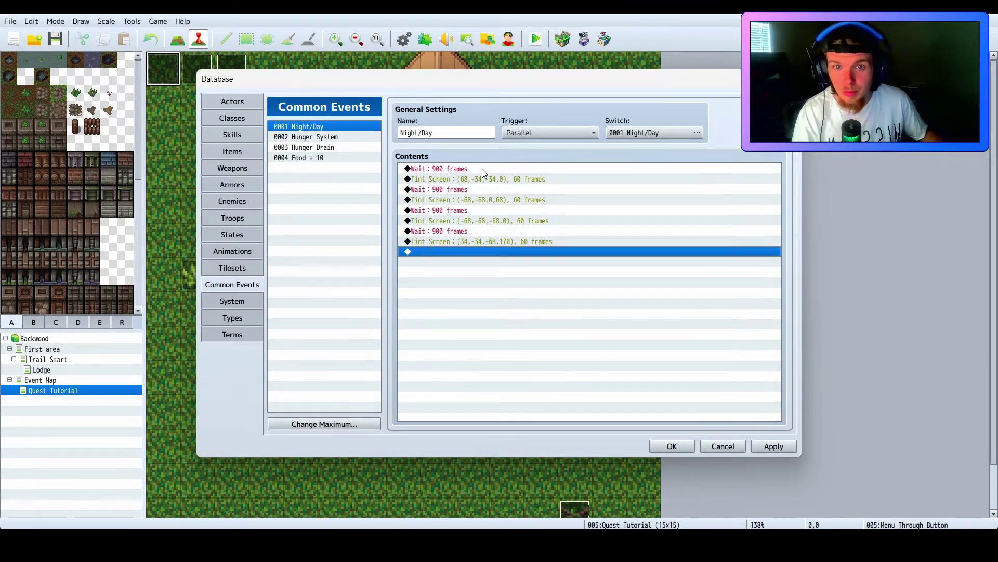
pyautogui.rightClick(465, 251)
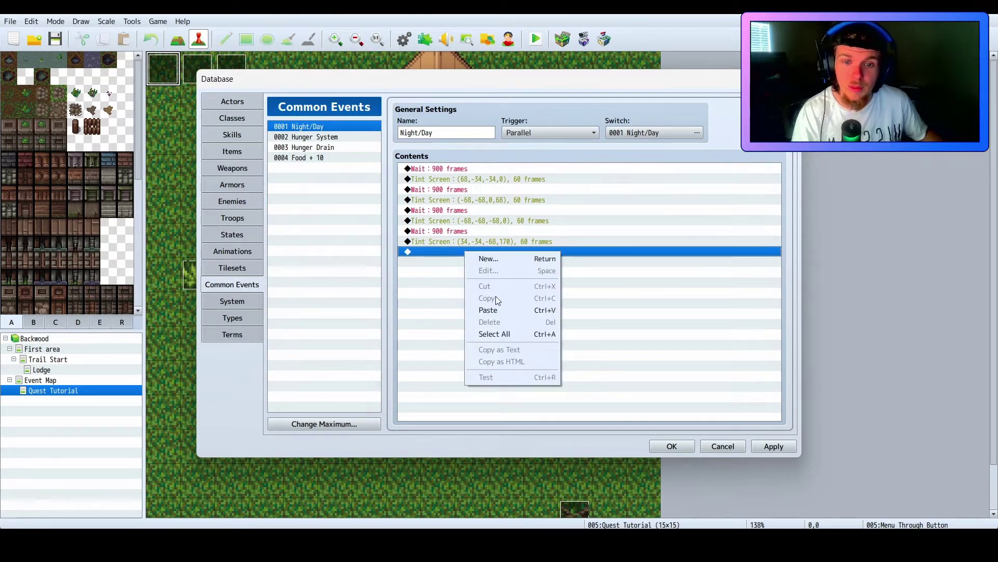
pyautogui.click(460, 232)
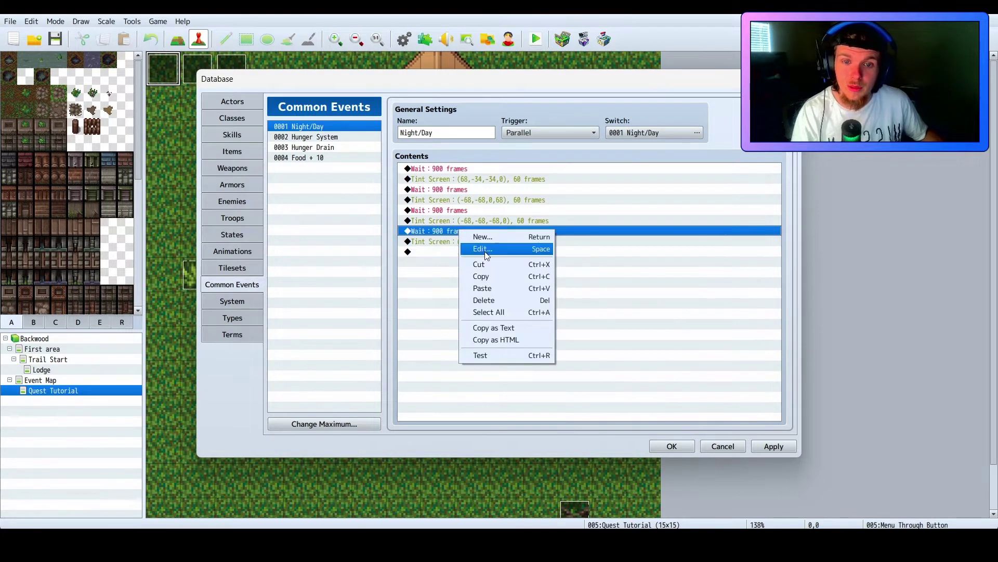
pyautogui.click(473, 260)
pyautogui.rightClick(473, 252)
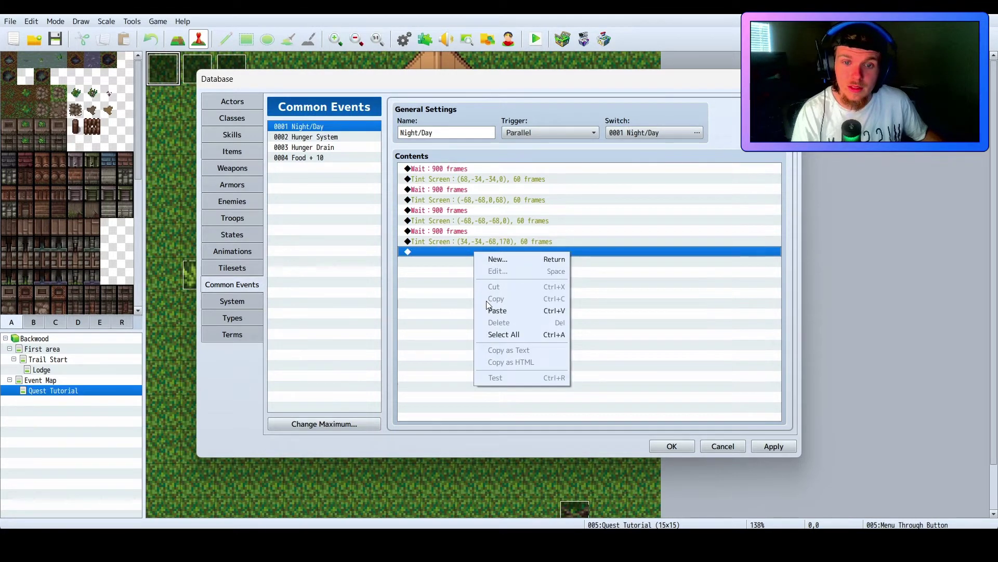
pyautogui.click(489, 310)
# Copy the Sepia Tint Screen command and paste it after the fifth Wait command
pyautogui.click(484, 241)
pyautogui.rightClick(484, 241)
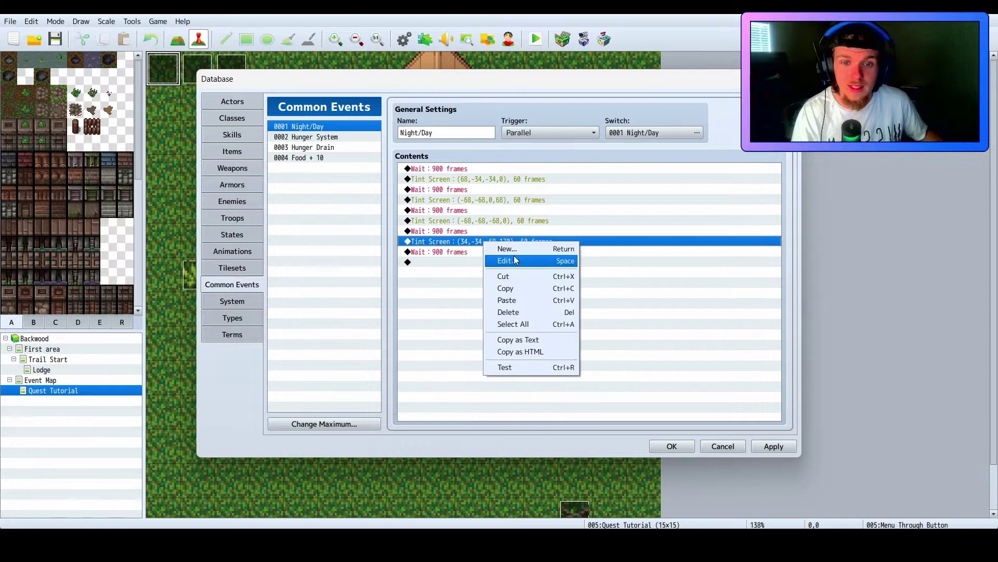
pyautogui.click(504, 288)
pyautogui.click(496, 270)
pyautogui.rightClick(495, 268)
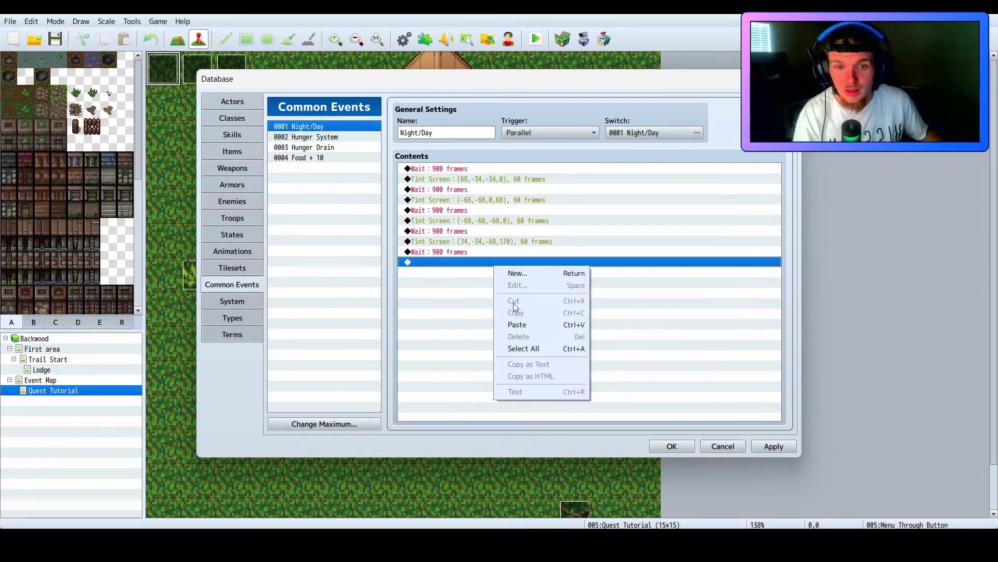
pyautogui.click(513, 321)
# Change the last Tint Screen command's color tone to the Normal preset and accept the database changes
pyautogui.click(513, 263)
pyautogui.rightClick(514, 262)
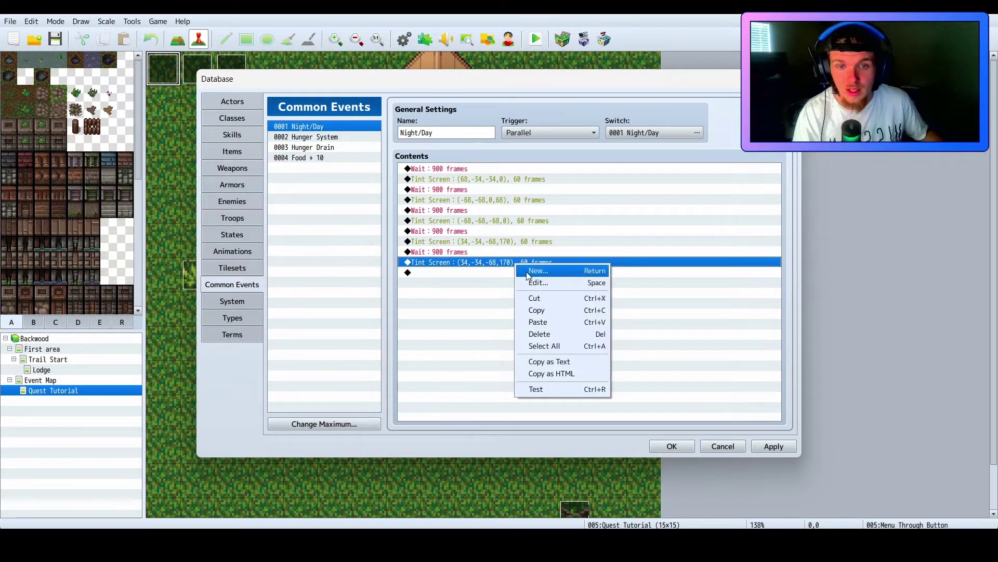
pyautogui.click(526, 268)
pyautogui.click(501, 303)
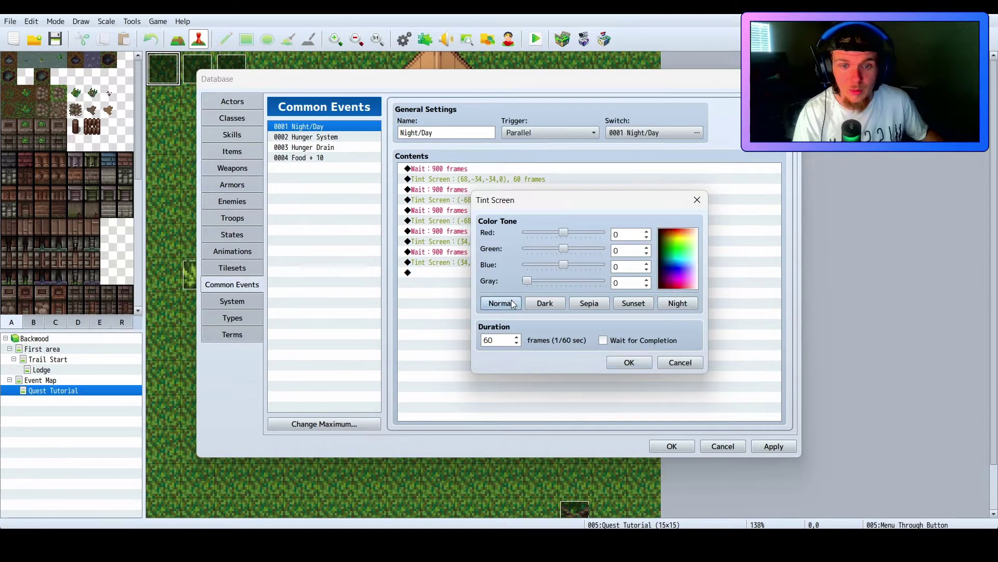
pyautogui.click(629, 363)
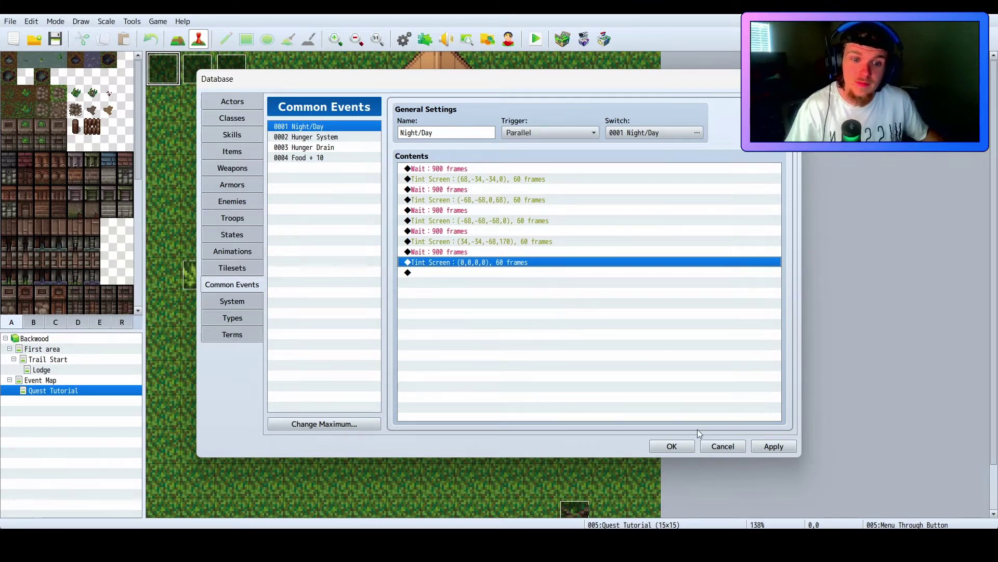
pyautogui.click(690, 446)
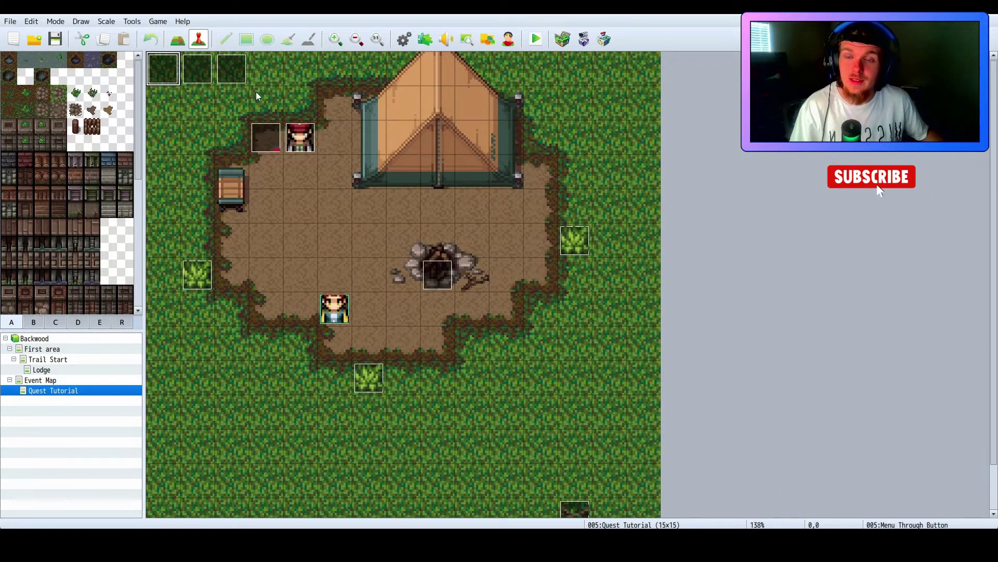
# In the Initialization map event, insert a Control Switches command turning 0001 Night/Day ON above the Hunger switch command
pyautogui.doubleClick(211, 63)
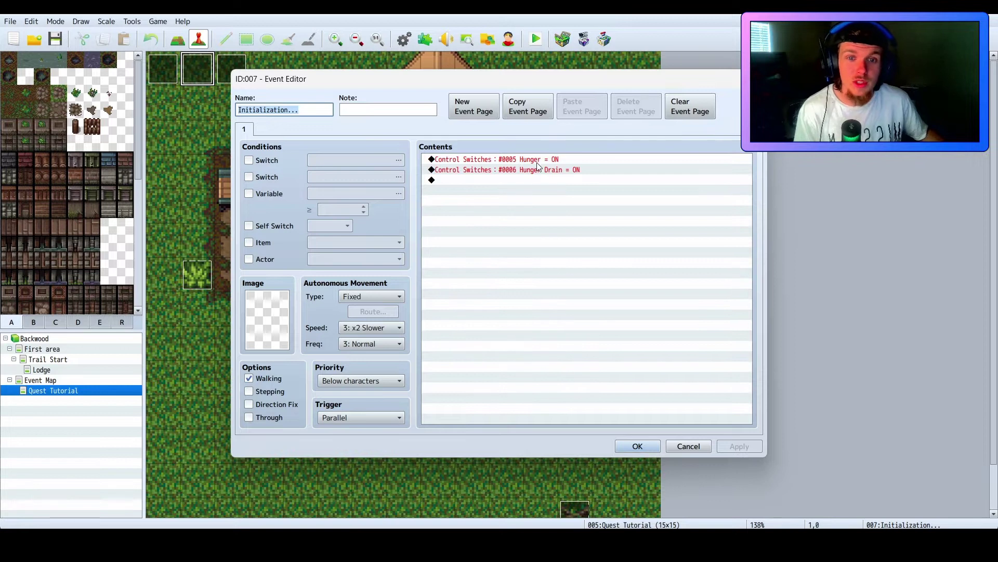
pyautogui.rightClick(476, 178)
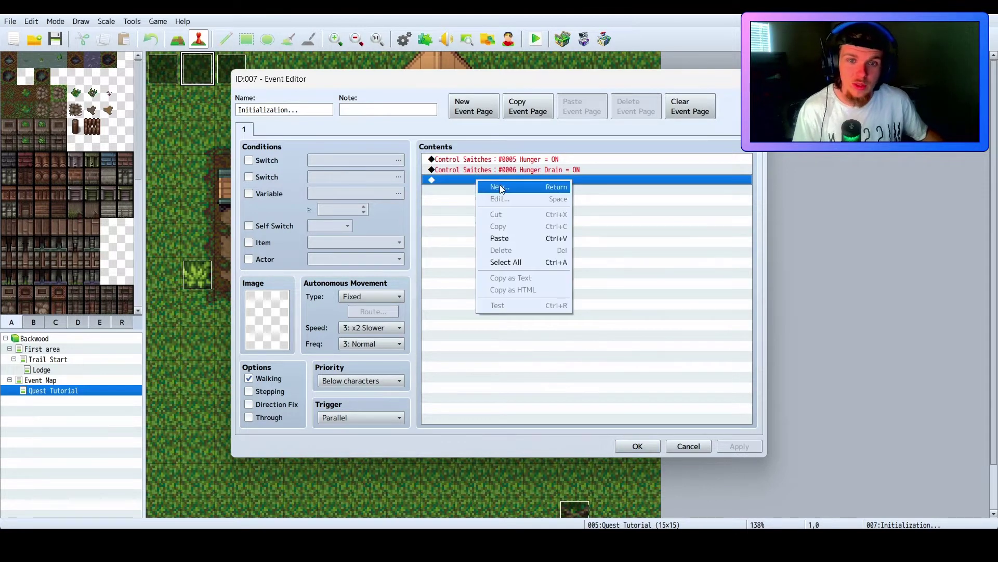
pyautogui.click(506, 159)
pyautogui.rightClick(507, 161)
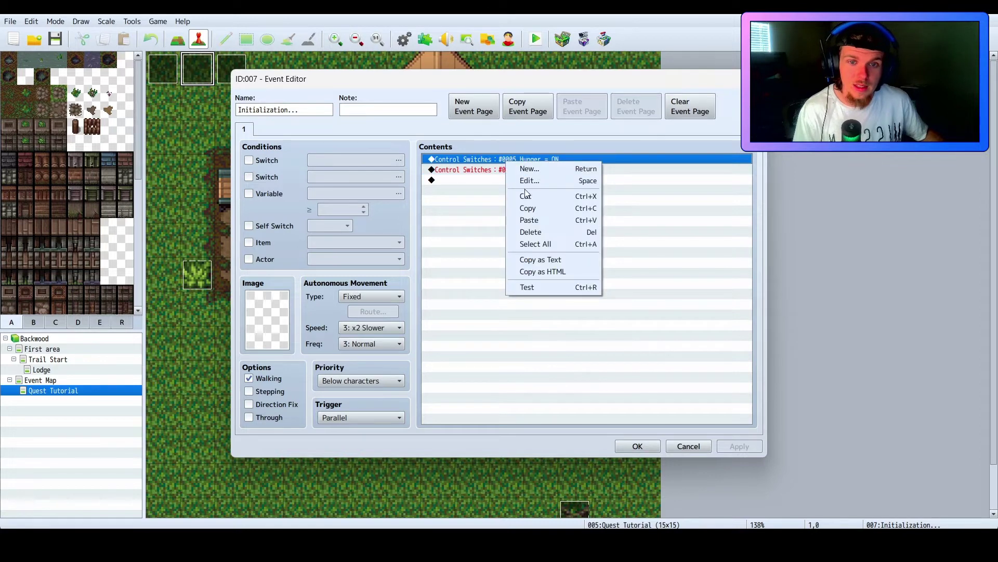
pyautogui.click(536, 169)
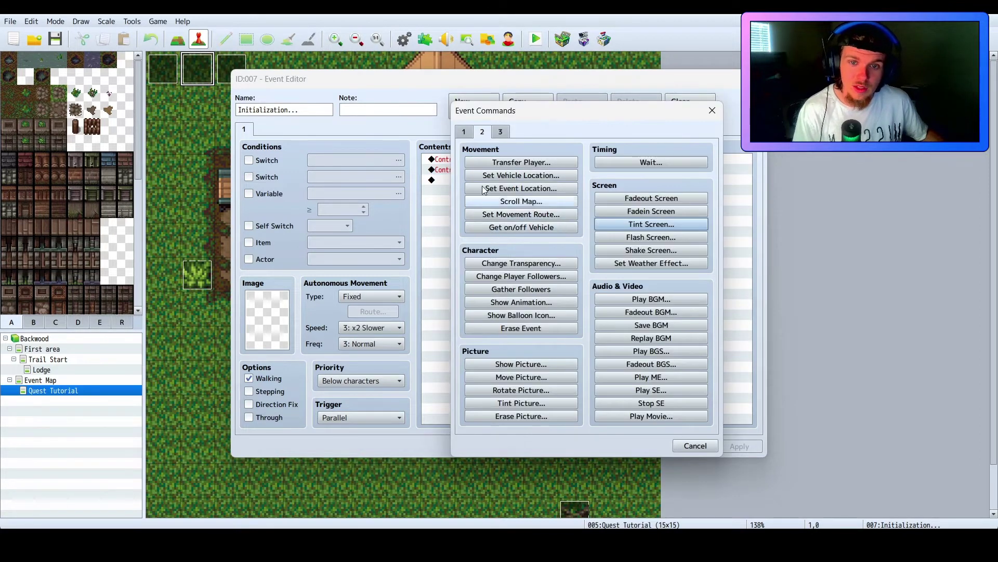
pyautogui.click(470, 133)
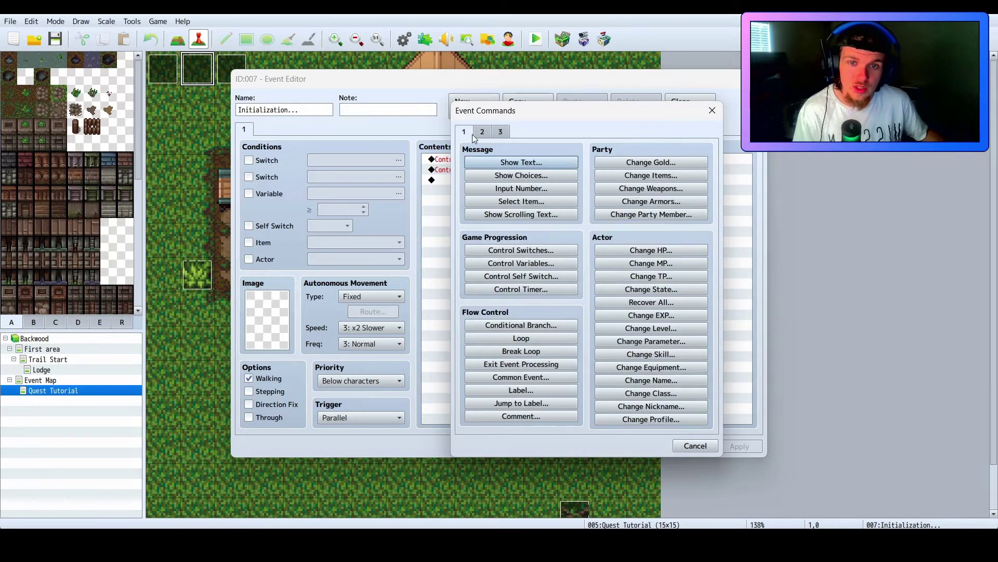
pyautogui.click(510, 248)
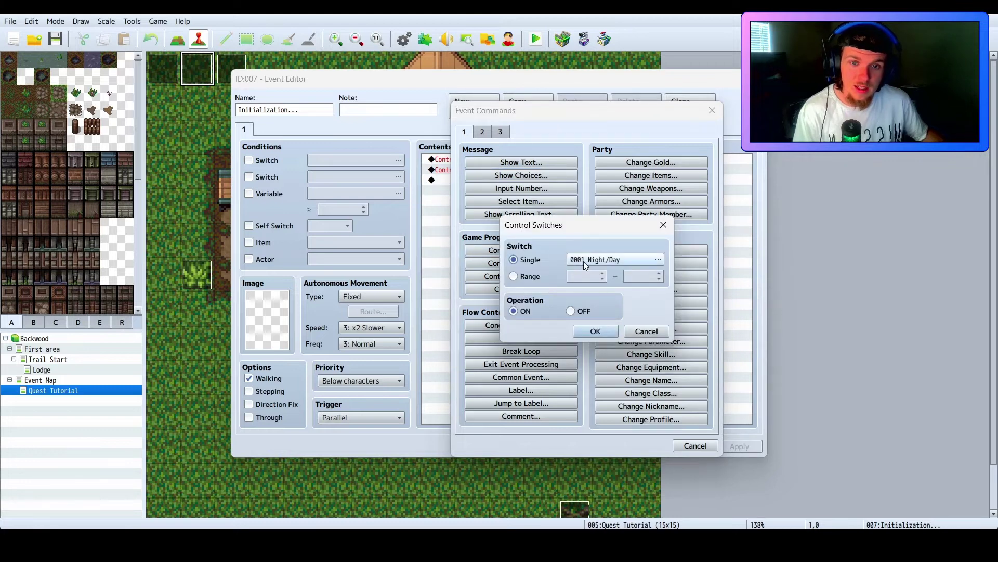
pyautogui.click(593, 331)
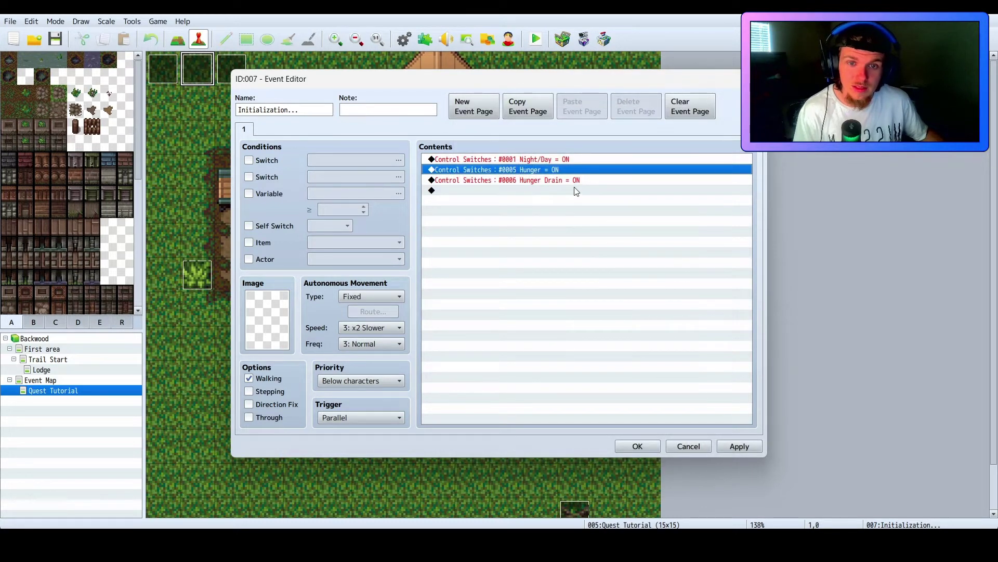
pyautogui.click(638, 446)
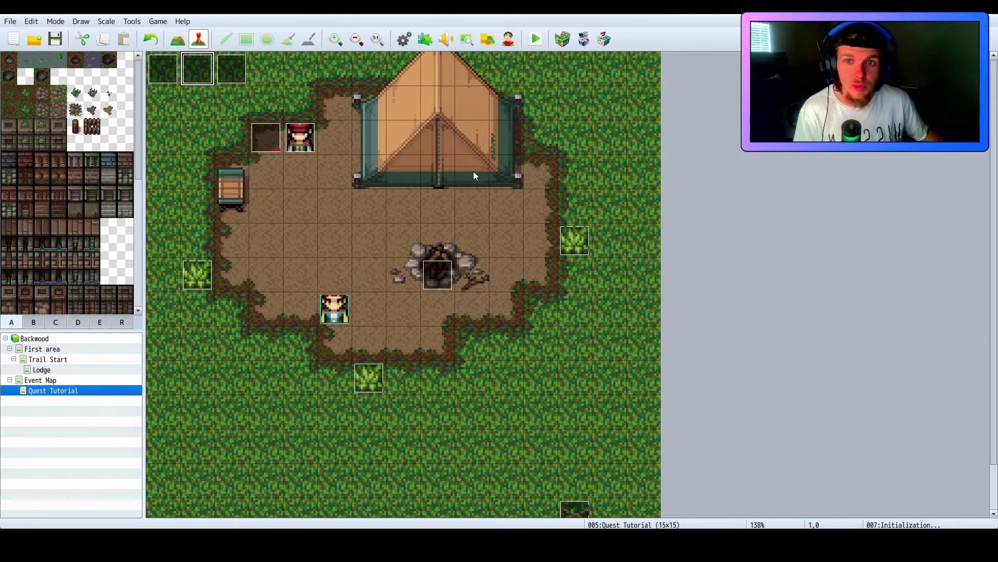
# Save the game changes, start a playtest, and walk the character across the campsite
pyautogui.click(534, 39)
pyautogui.click(507, 287)
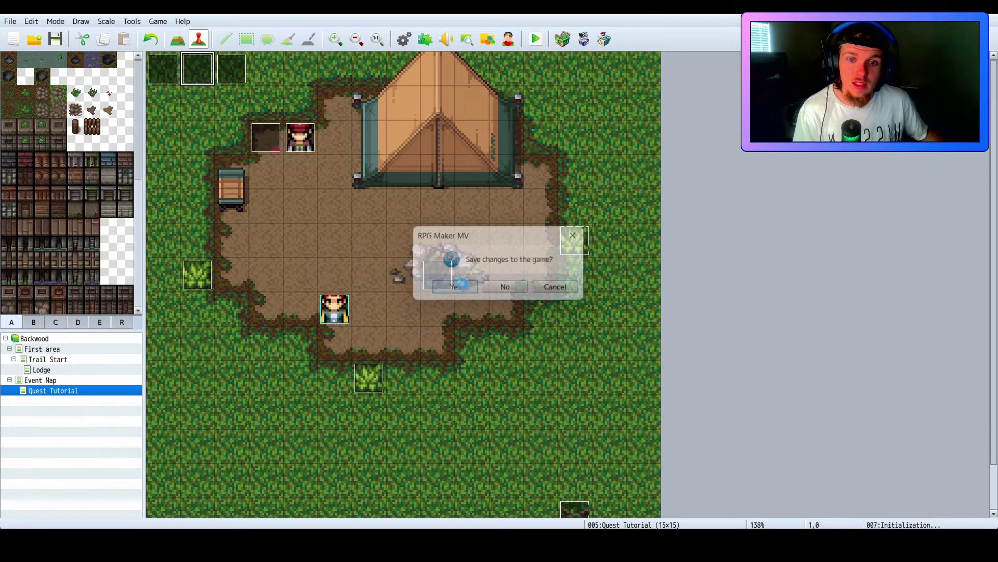
pyautogui.click(446, 185)
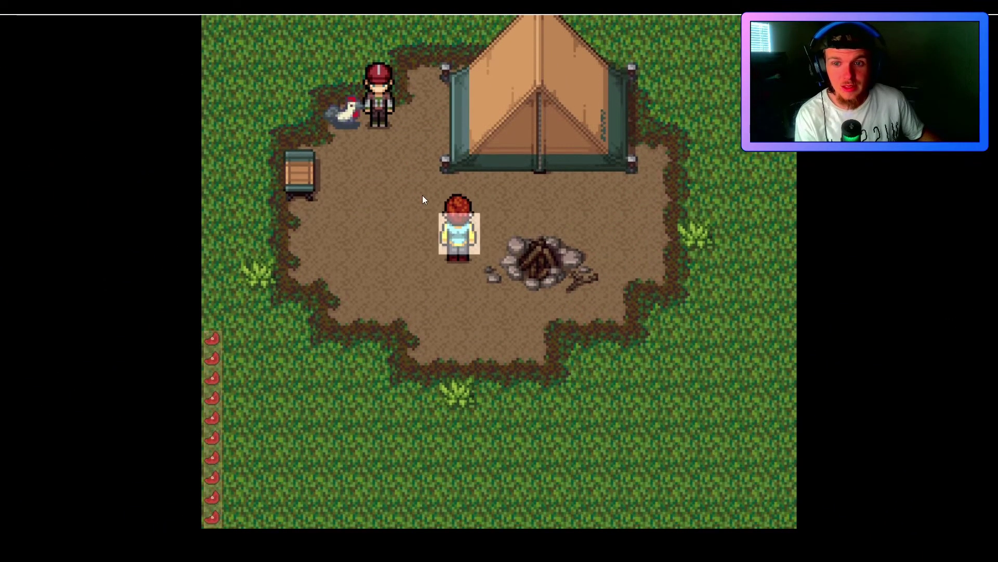
# Walk the character around the clearing, campfire and surrounding grass to examine how the screen tint cycles through the times of day
pyautogui.click(392, 196)
pyautogui.click(400, 167)
pyautogui.click(392, 197)
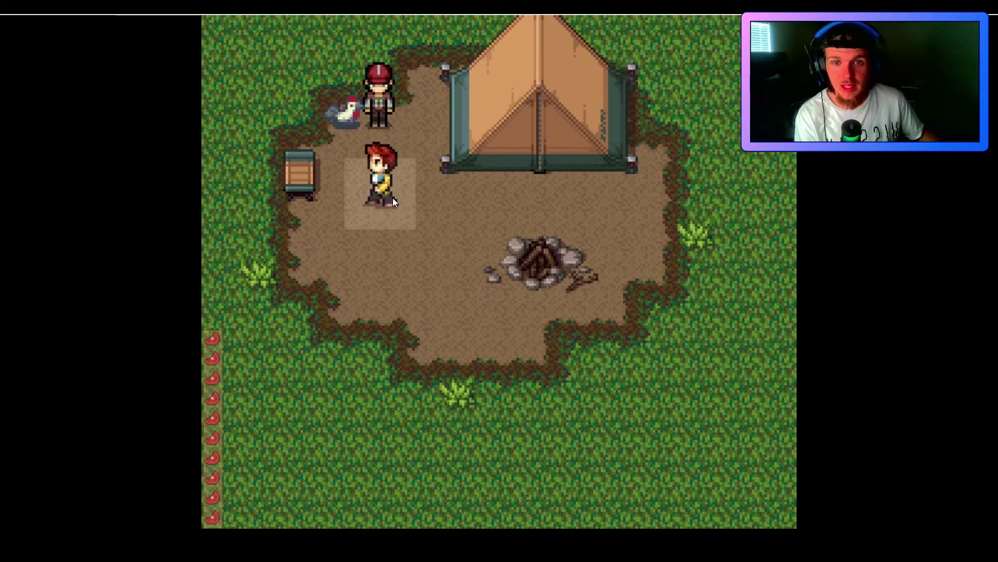
pyautogui.click(414, 267)
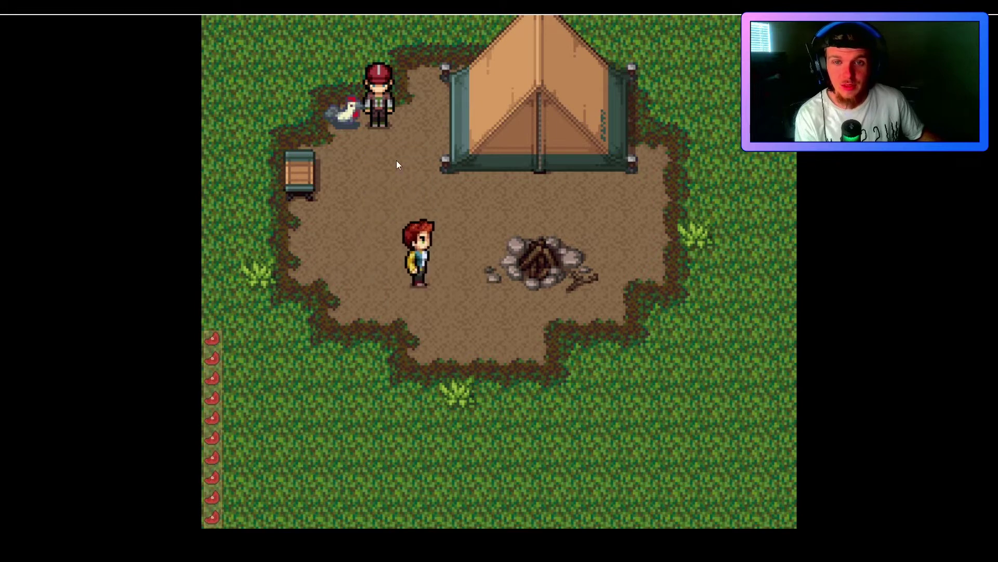
pyautogui.click(358, 249)
pyautogui.click(373, 308)
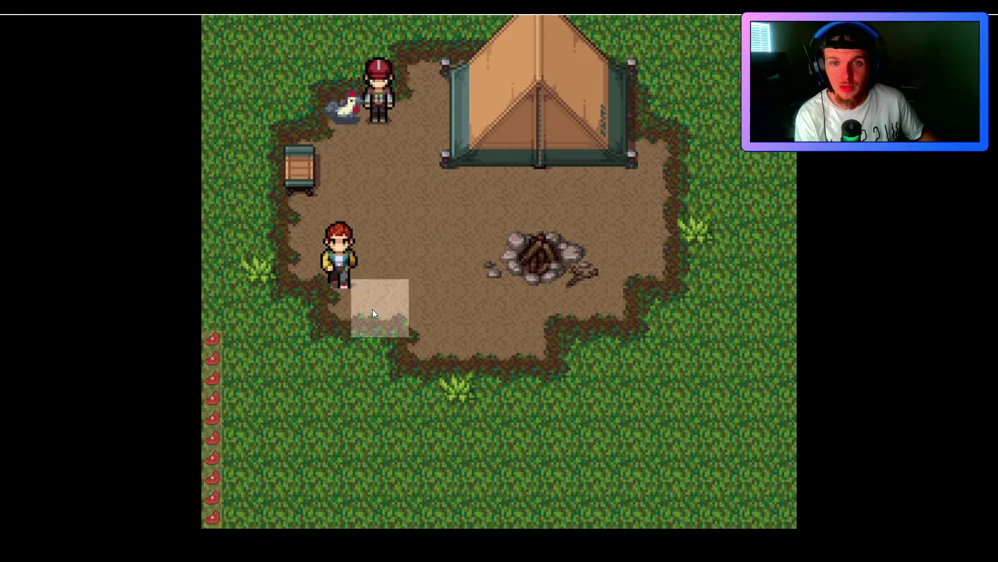
pyautogui.click(400, 189)
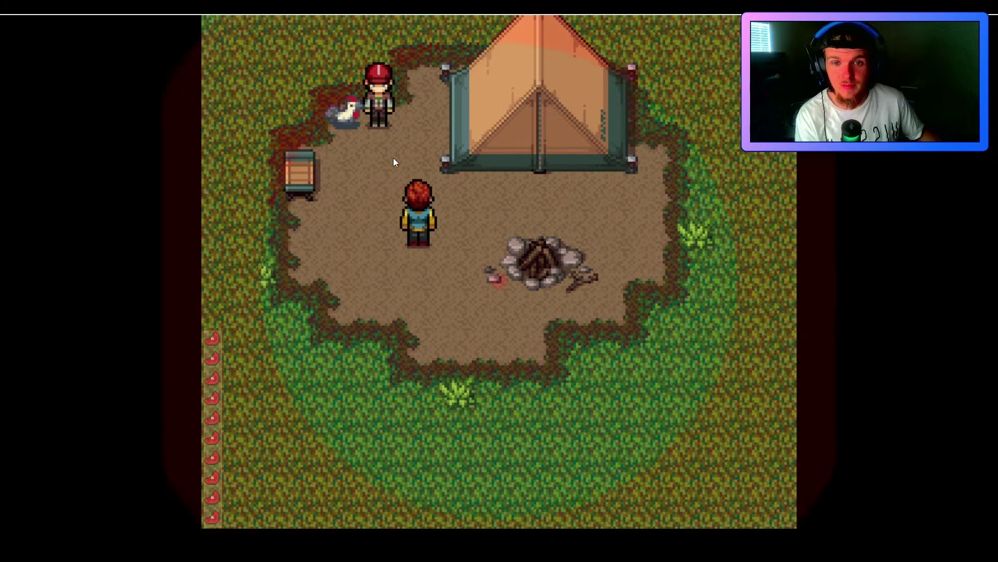
pyautogui.click(424, 295)
pyautogui.click(461, 323)
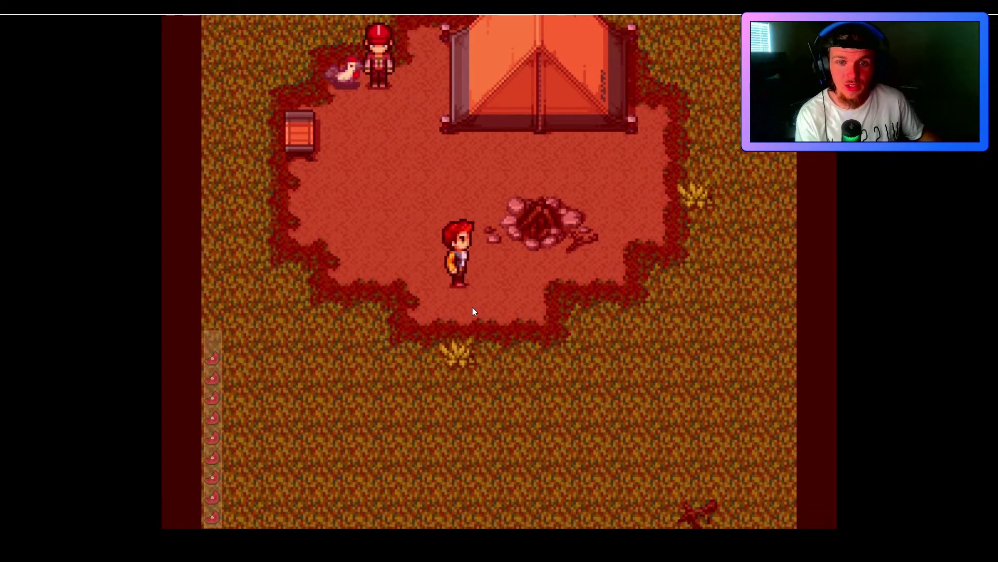
pyautogui.click(472, 327)
pyautogui.click(619, 208)
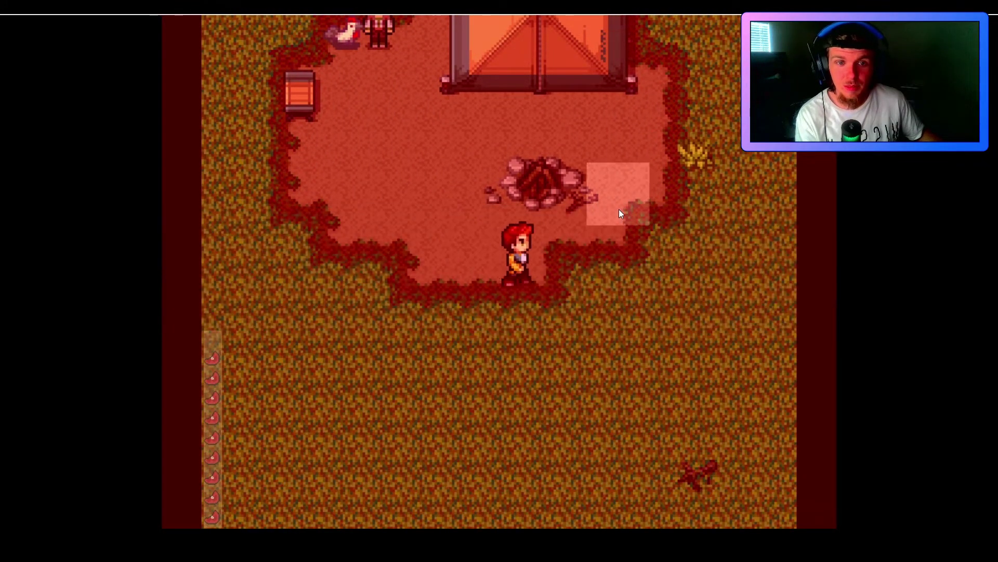
pyautogui.click(687, 246)
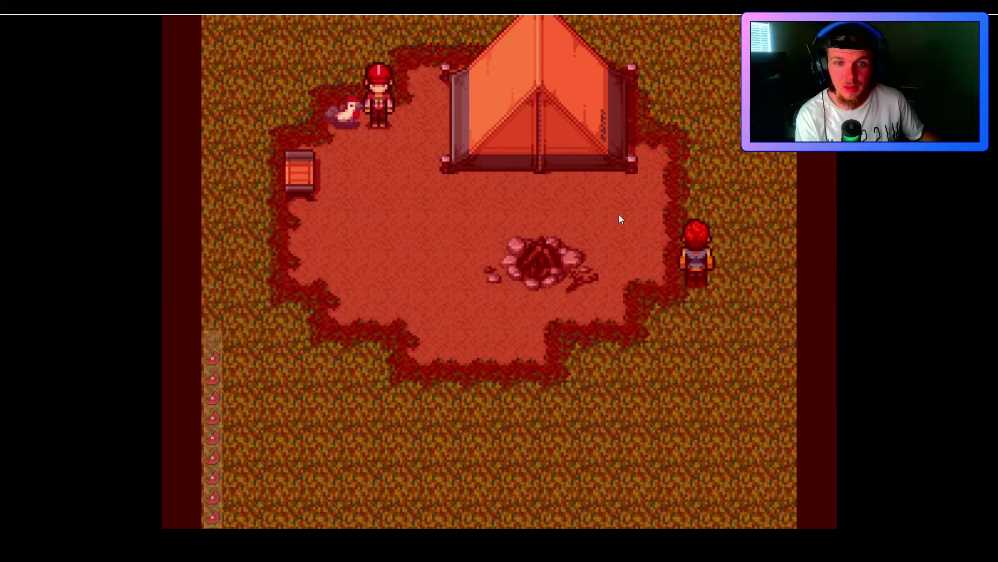
pyautogui.click(531, 218)
pyautogui.click(418, 223)
pyautogui.click(361, 314)
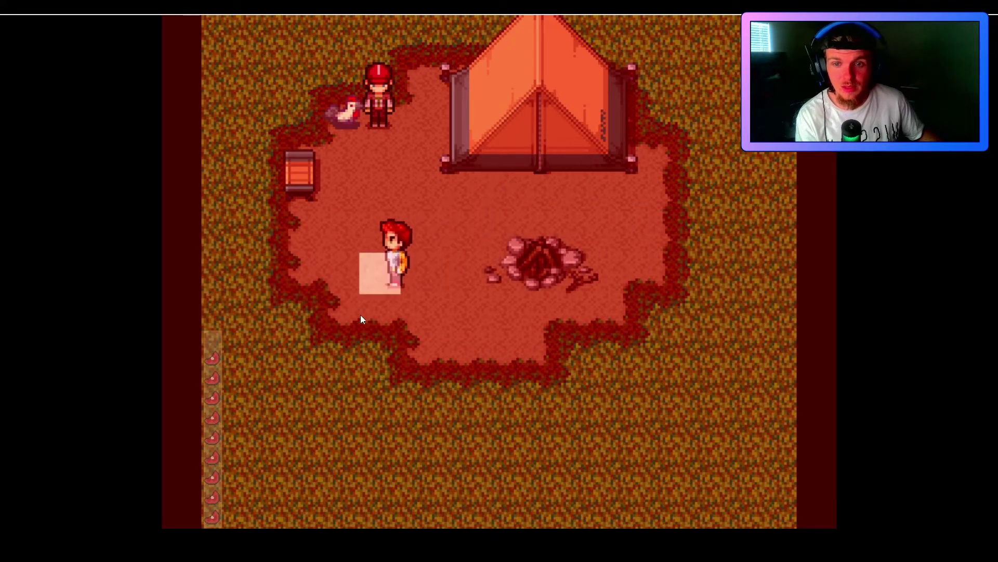
pyautogui.click(326, 327)
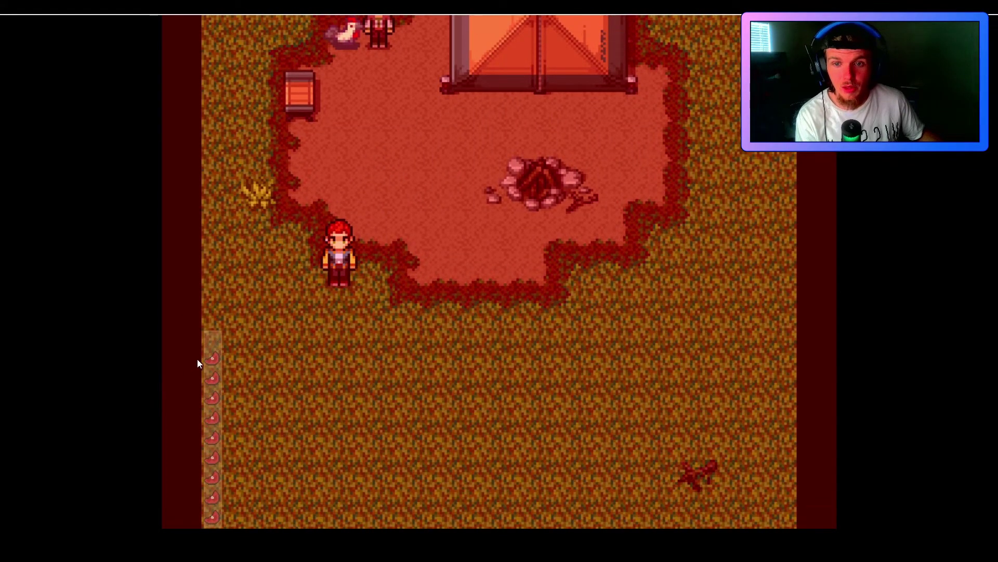
pyautogui.click(356, 177)
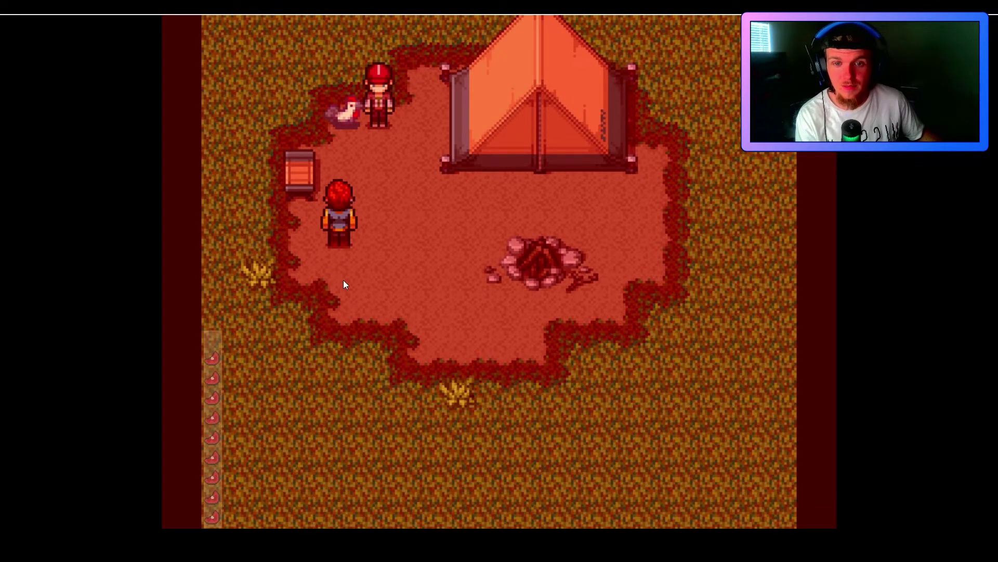
pyautogui.click(343, 280)
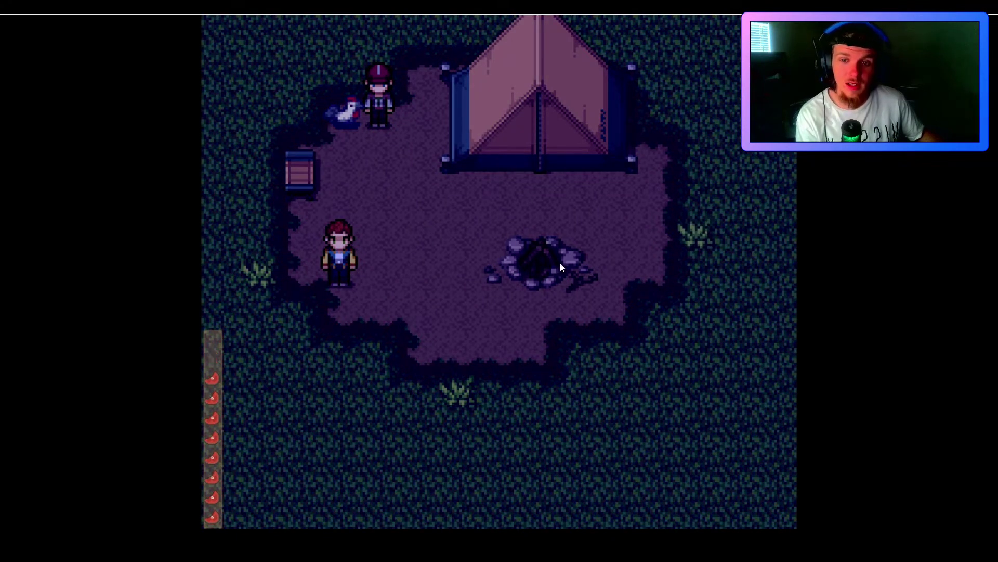
pyautogui.click(473, 270)
pyautogui.click(534, 307)
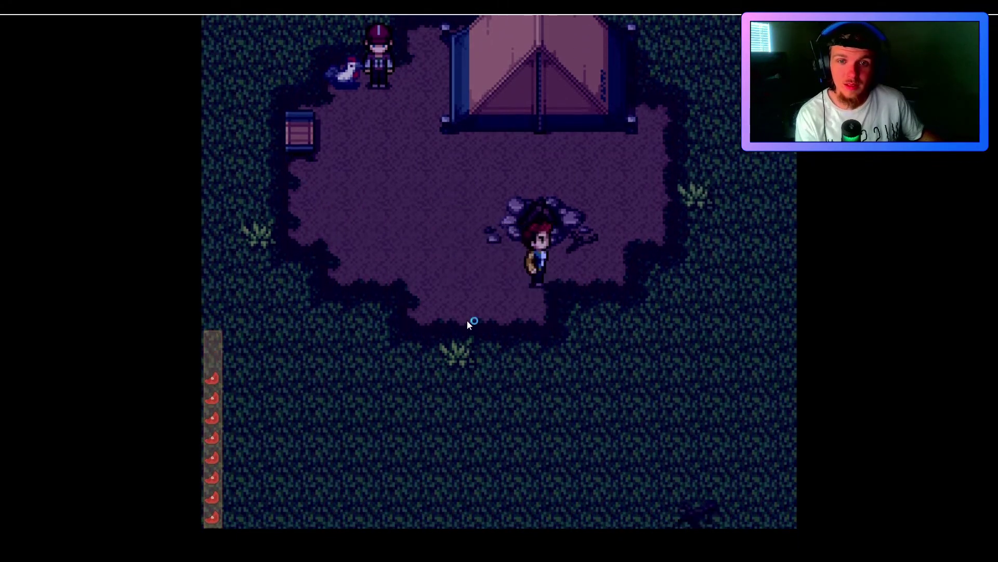
pyautogui.click(493, 304)
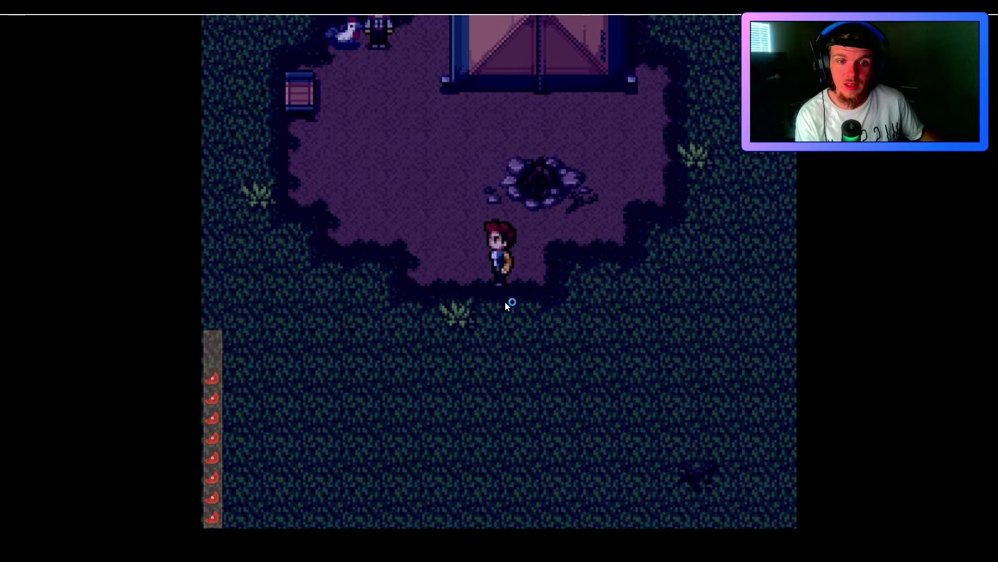
pyautogui.click(700, 485)
pyautogui.click(425, 242)
pyautogui.click(425, 180)
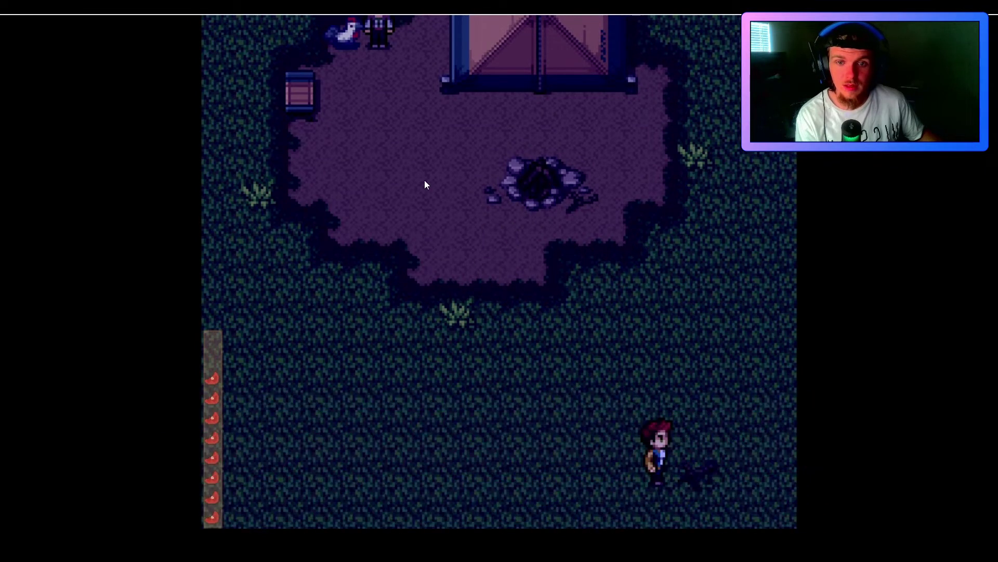
pyautogui.click(352, 77)
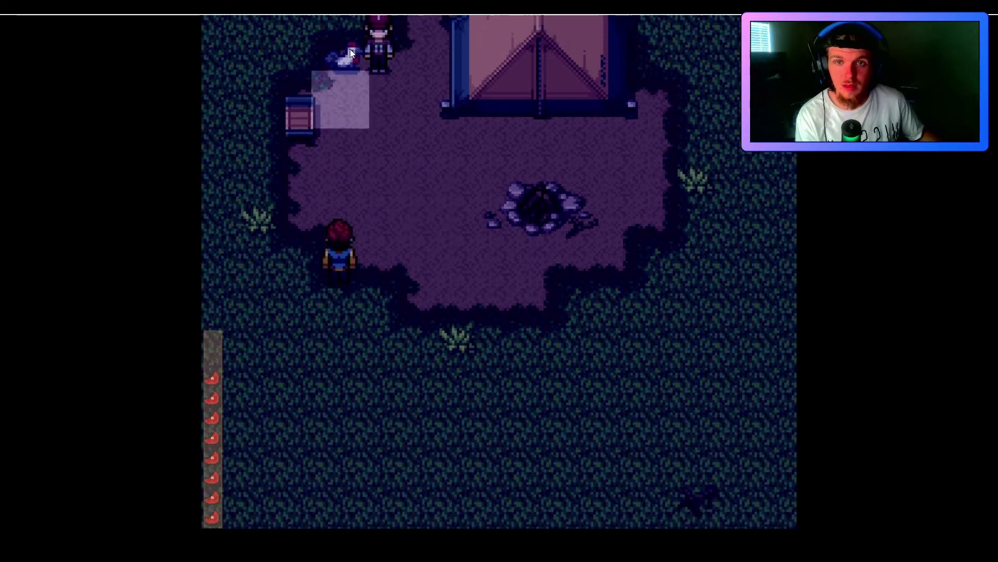
pyautogui.click(418, 203)
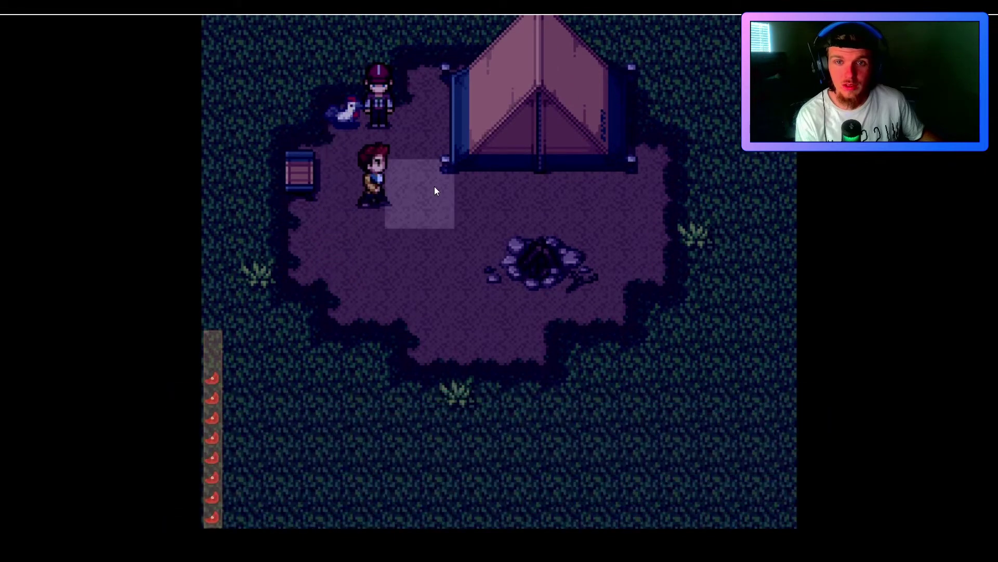
# Talk to the red-capped character beside the chicken, dismiss the message, step away and end the playtest
pyautogui.click(398, 161)
pyautogui.click(389, 111)
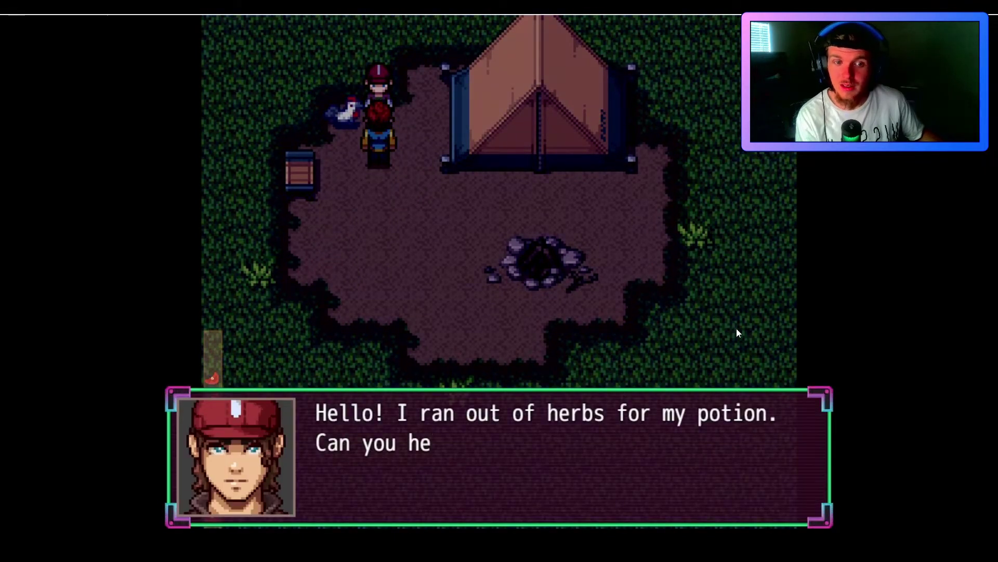
pyautogui.click(791, 347)
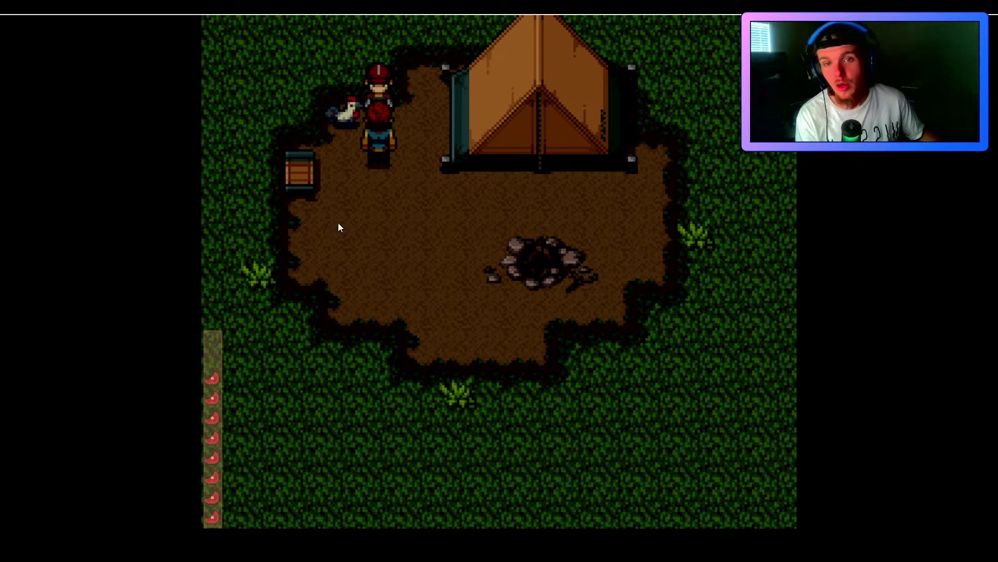
pyautogui.click(372, 231)
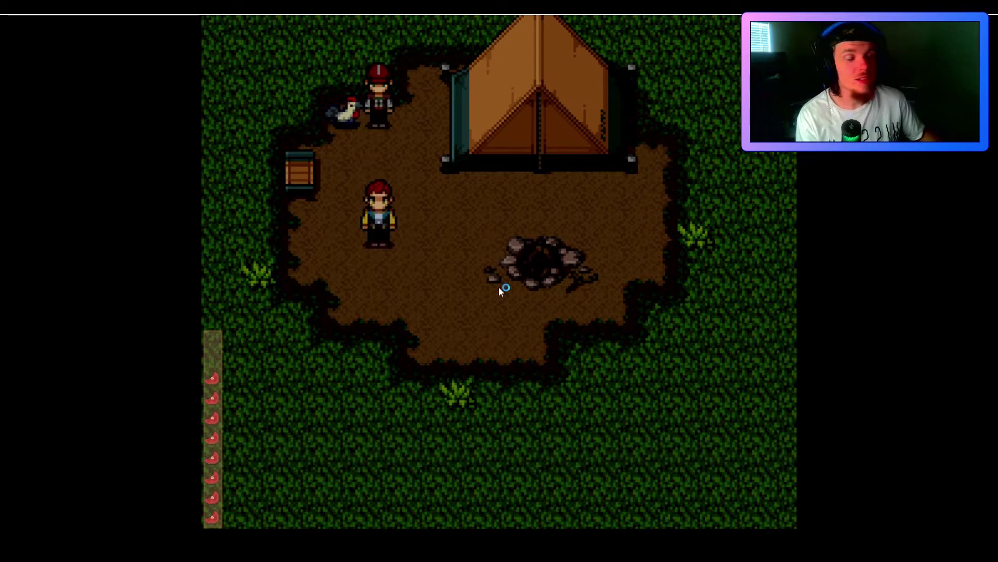
pyautogui.hotkey('alt', 'F4')
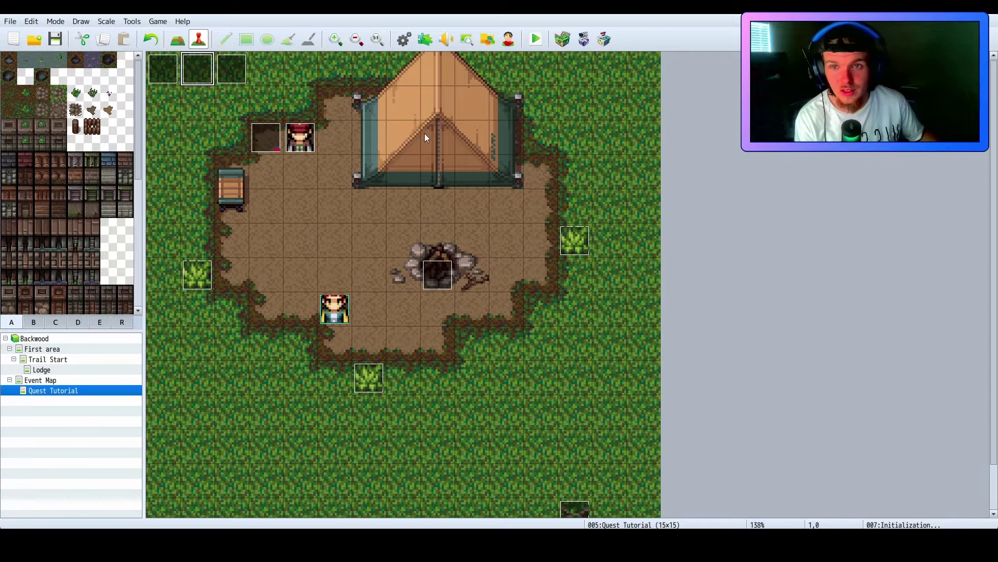
# Open the database's common events and set their maximum number to 5
pyautogui.click(406, 41)
pyautogui.click(327, 168)
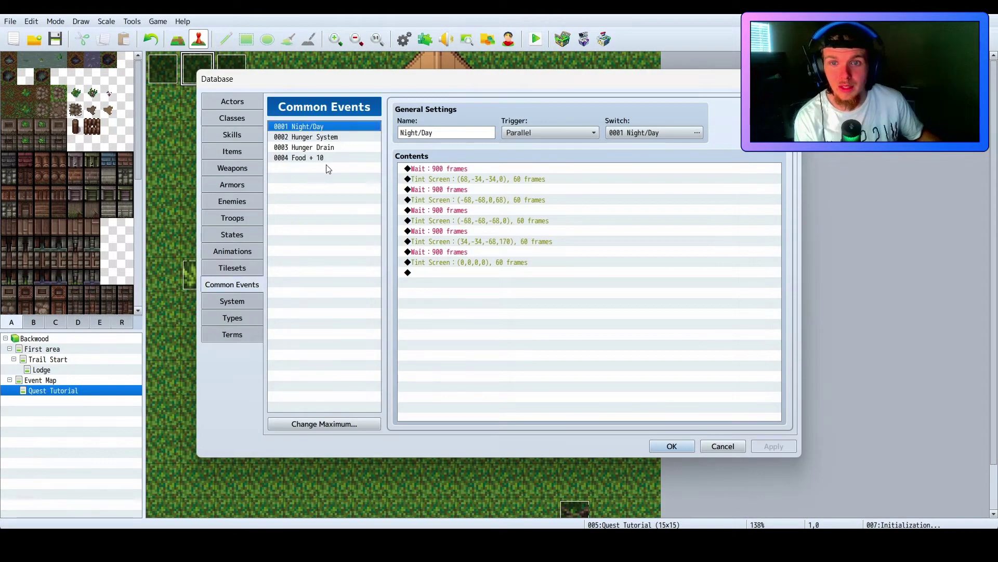
pyautogui.click(331, 426)
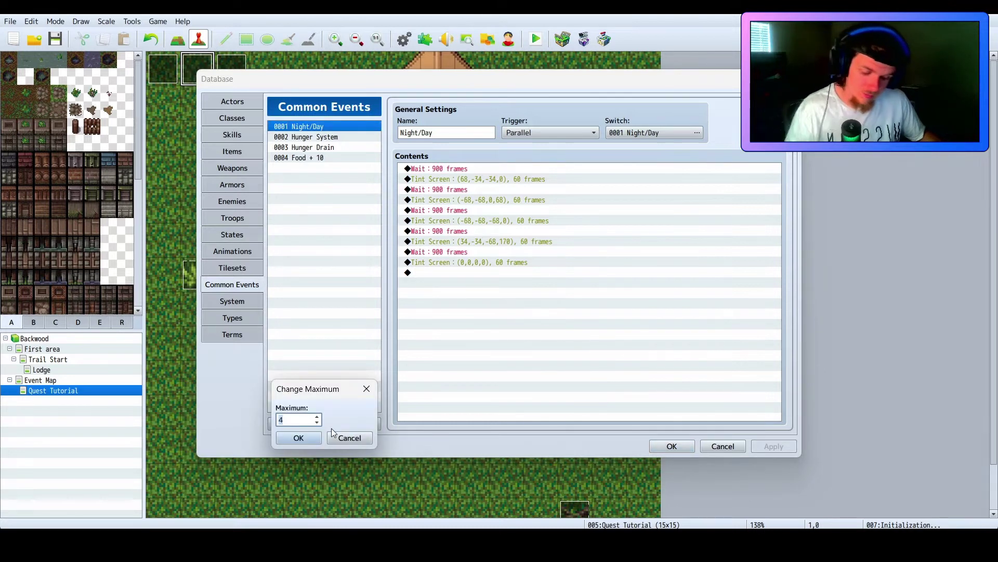
pyautogui.write('45')
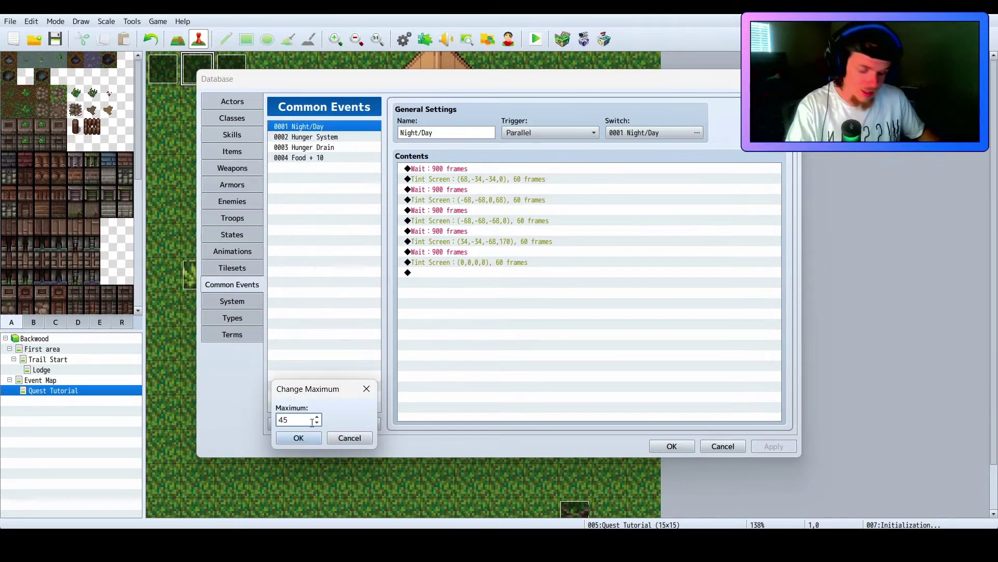
pyautogui.press('BackSpace')
pyautogui.press('BackSpace')
pyautogui.write('5')
pyautogui.click(307, 437)
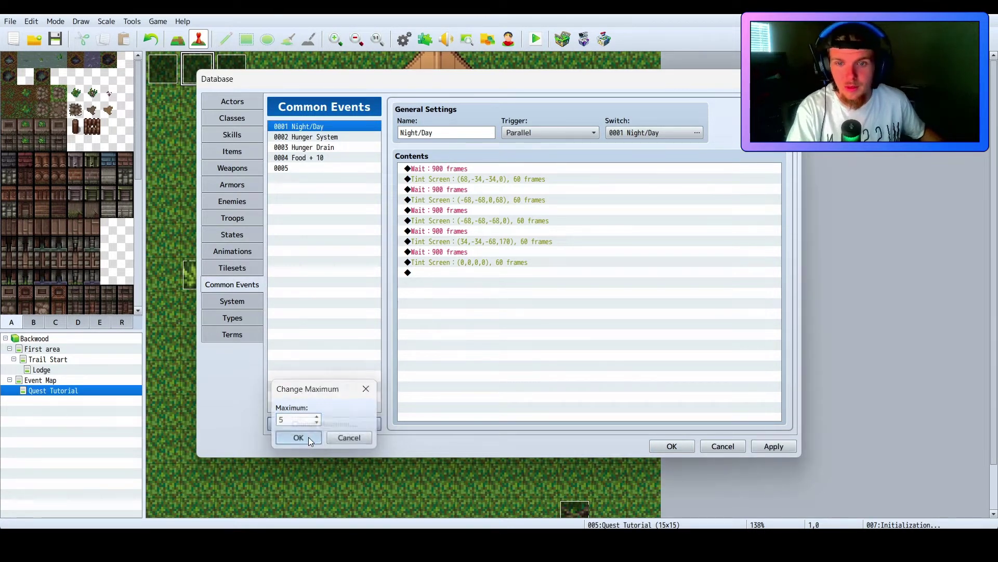
# Name common event 0005 Set Weather and set its trigger to Parallel
pyautogui.click(312, 167)
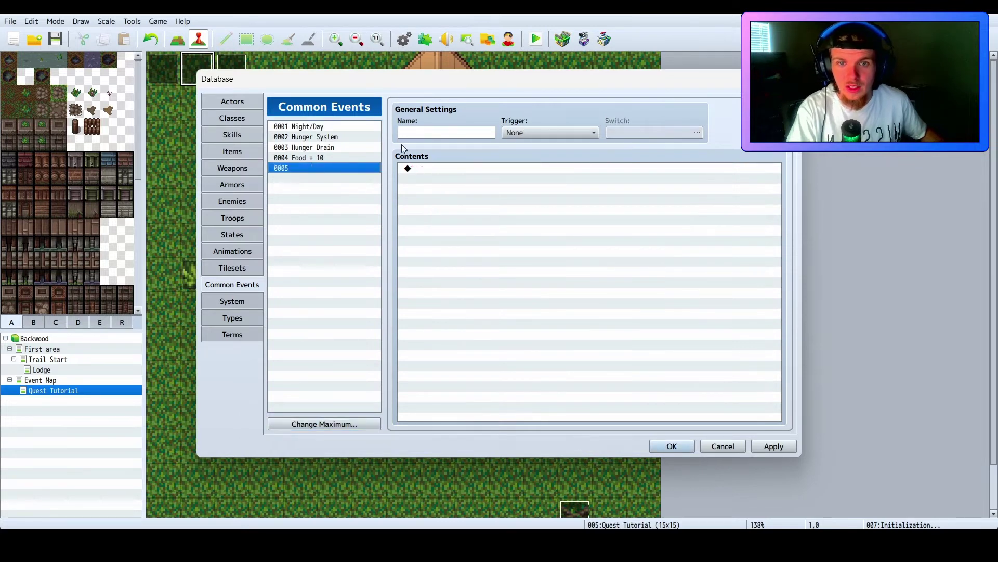
pyautogui.click(433, 131)
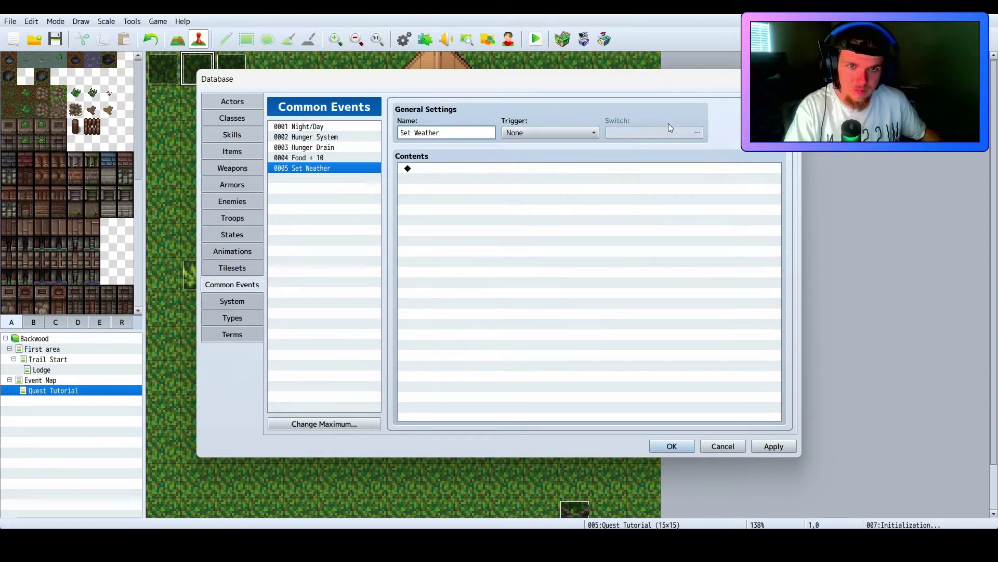
pyautogui.click(594, 133)
pyautogui.click(574, 170)
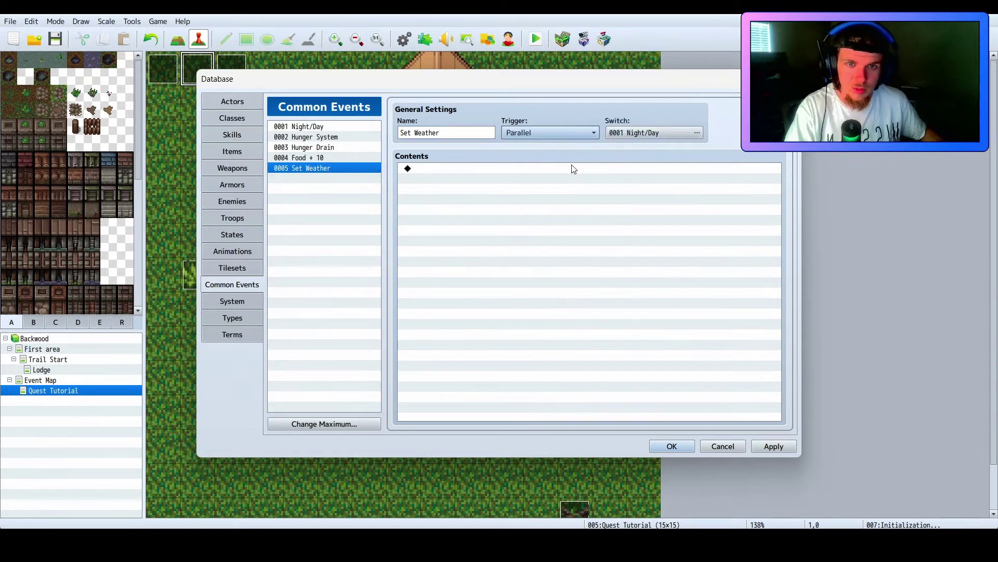
# Start a conditional branch in the Set Weather contents that checks variable 0006, naming that variable Weather
pyautogui.click(578, 170)
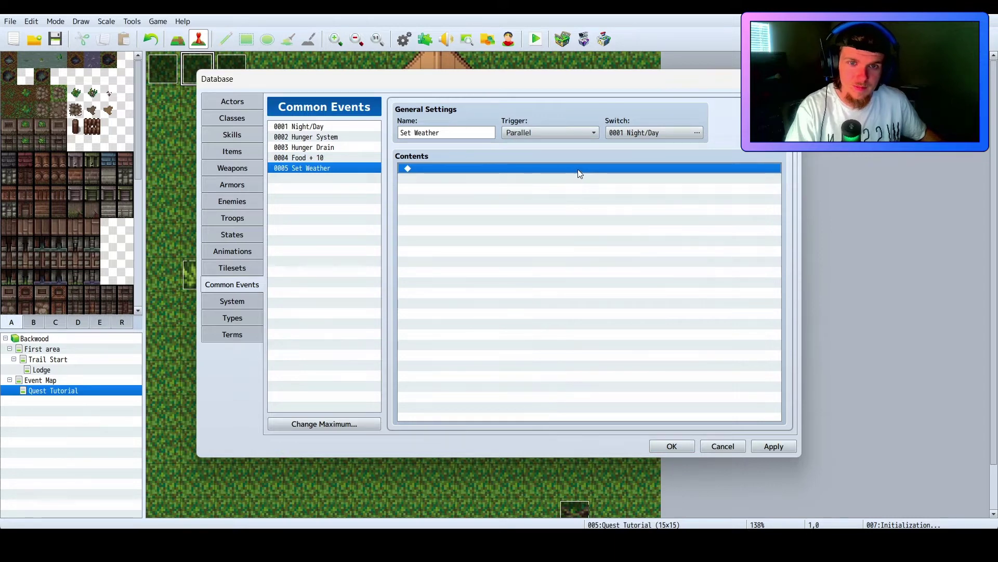
pyautogui.doubleClick(579, 170)
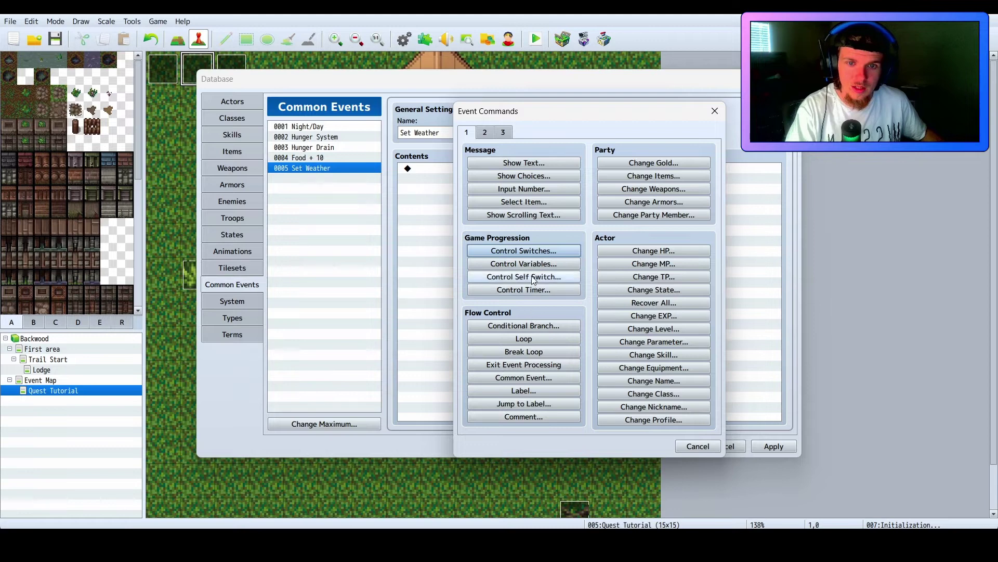
pyautogui.click(531, 326)
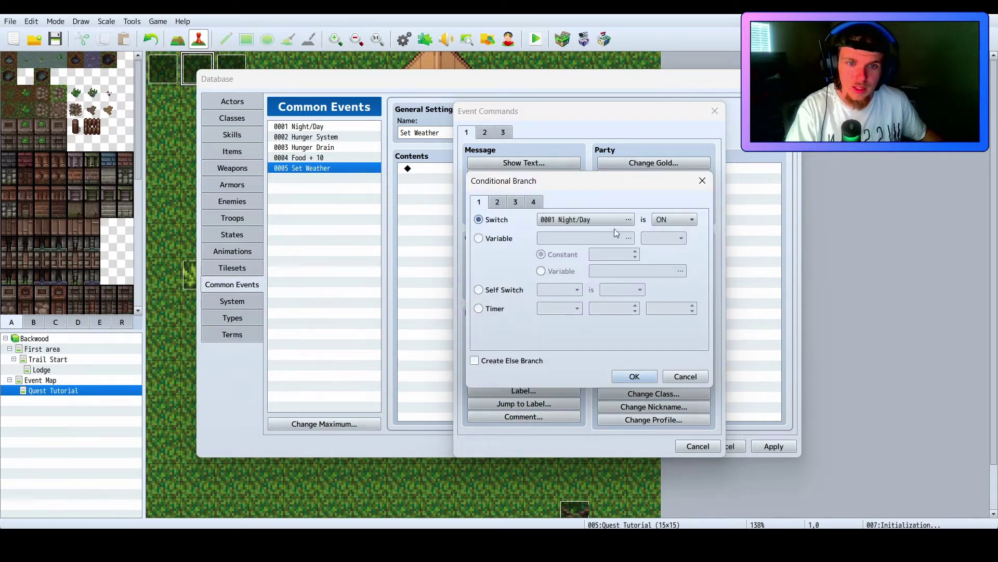
pyautogui.click(500, 239)
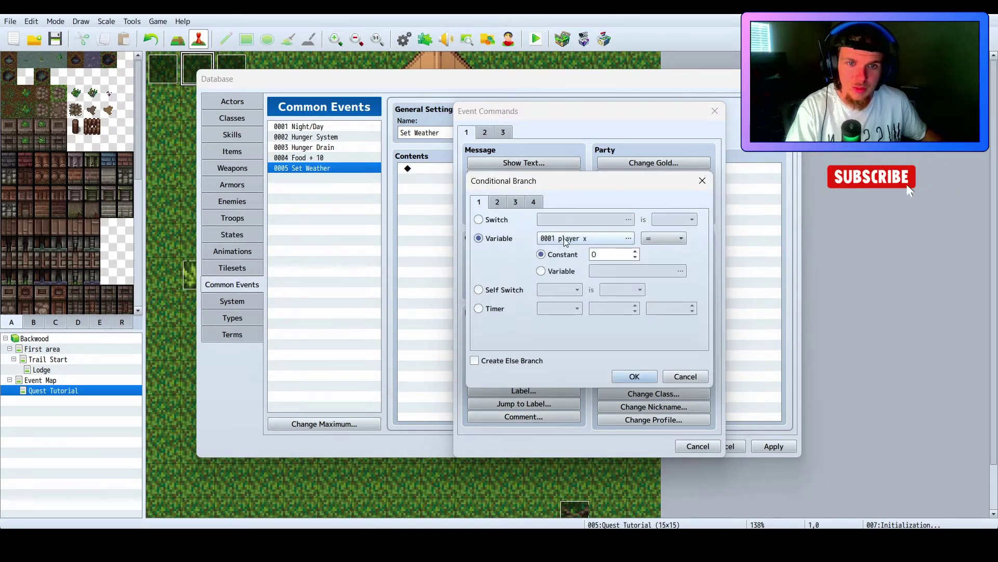
pyautogui.click(596, 240)
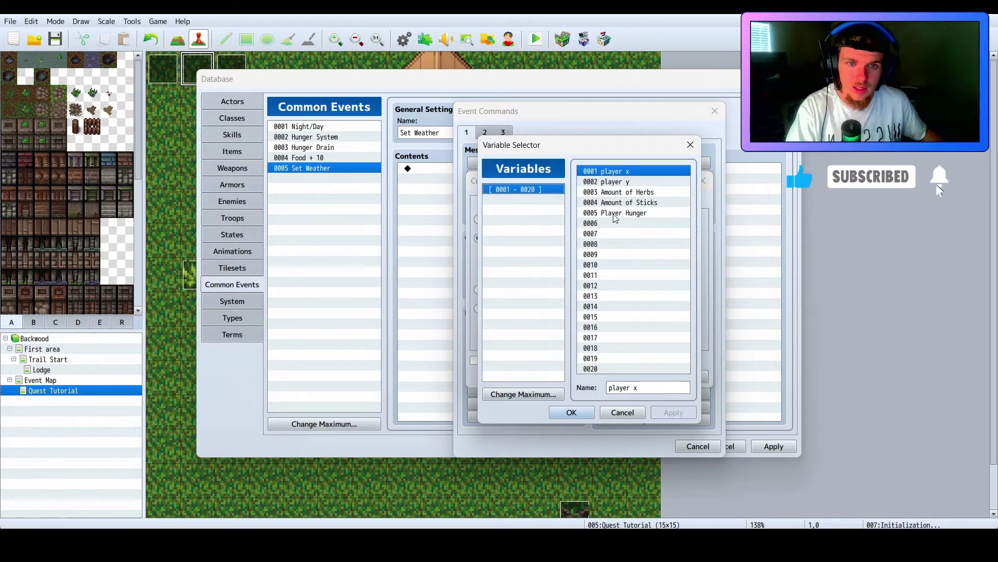
pyautogui.click(633, 224)
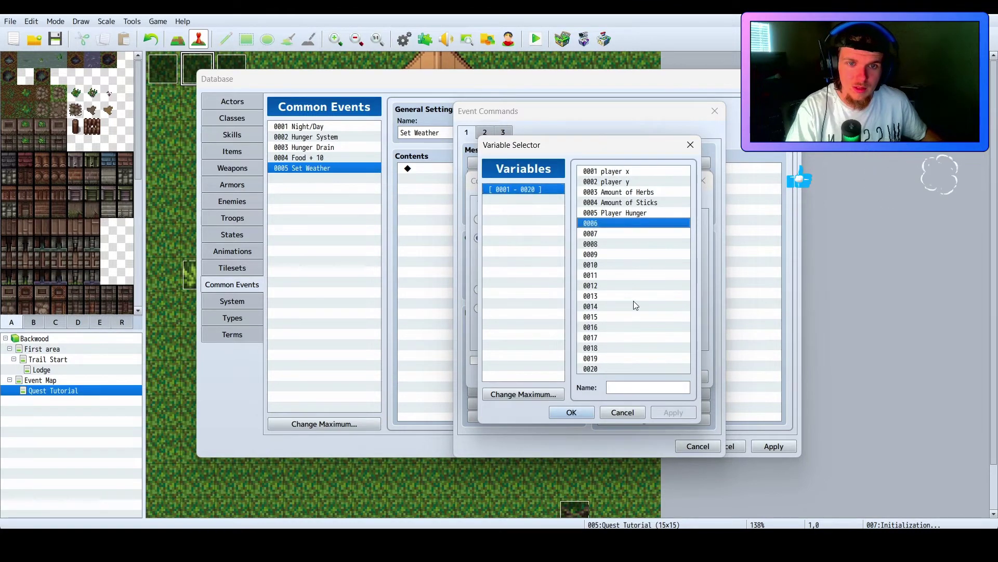
pyautogui.click(635, 387)
pyautogui.write('W')
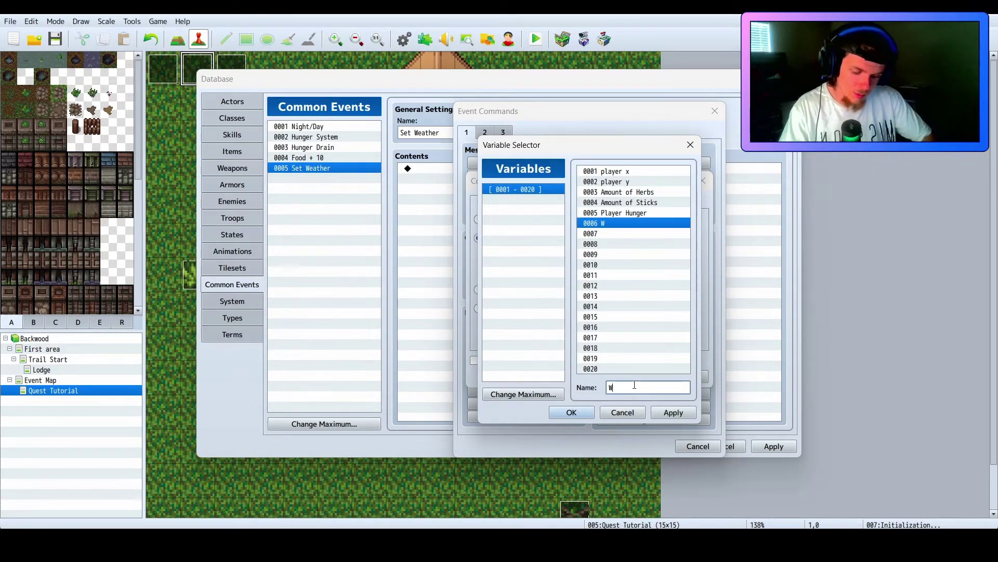
pyautogui.write('eather')
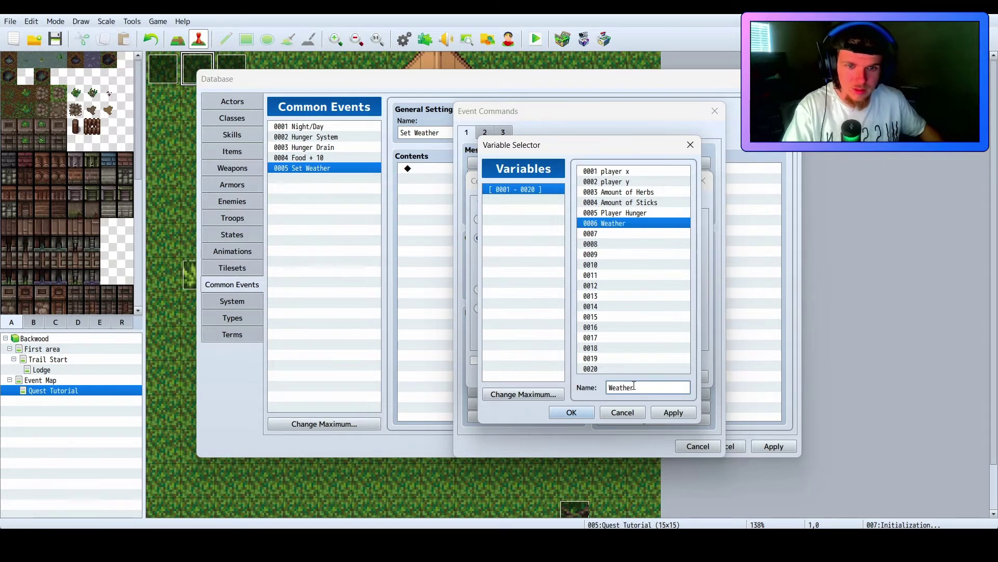
pyautogui.click(577, 413)
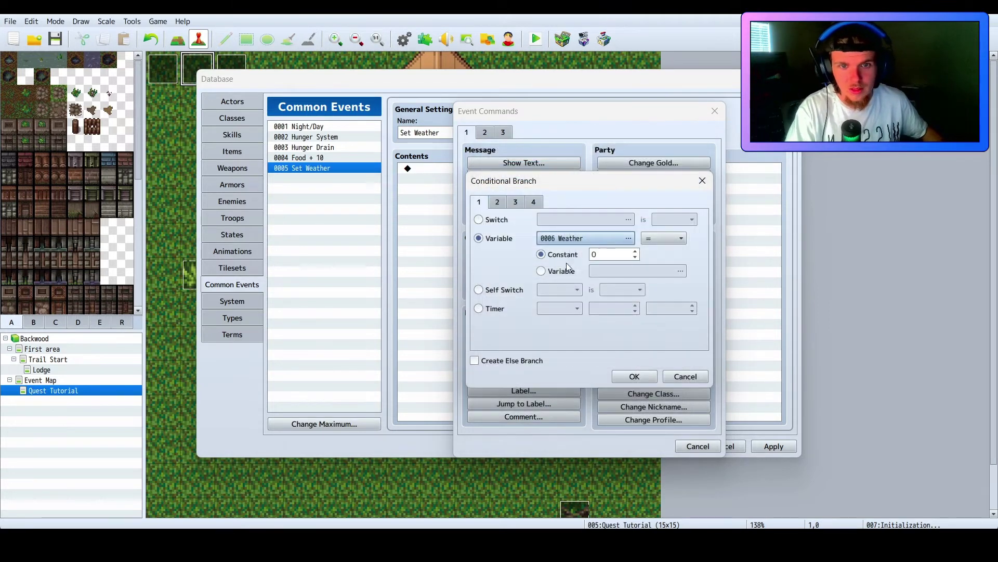
# Set the branch condition to Weather equal to the constant 1, include an Else branch and insert it
pyautogui.click(635, 251)
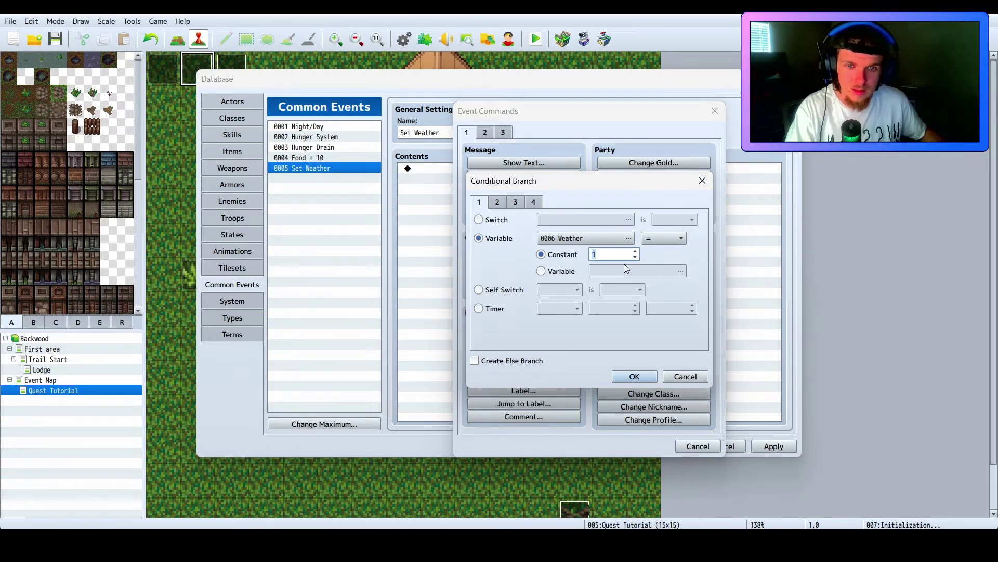
pyautogui.write('1')
pyautogui.click(537, 361)
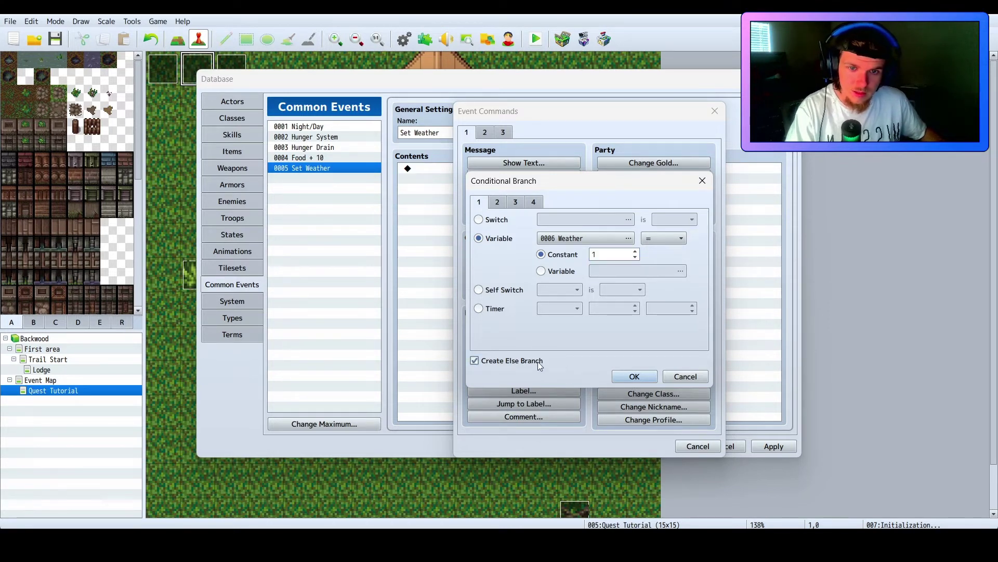
pyautogui.click(635, 376)
# Inside the Weather = 1 branch, add a Set Weather Effect of type None over 60 frames without waiting for completion
pyautogui.doubleClick(491, 180)
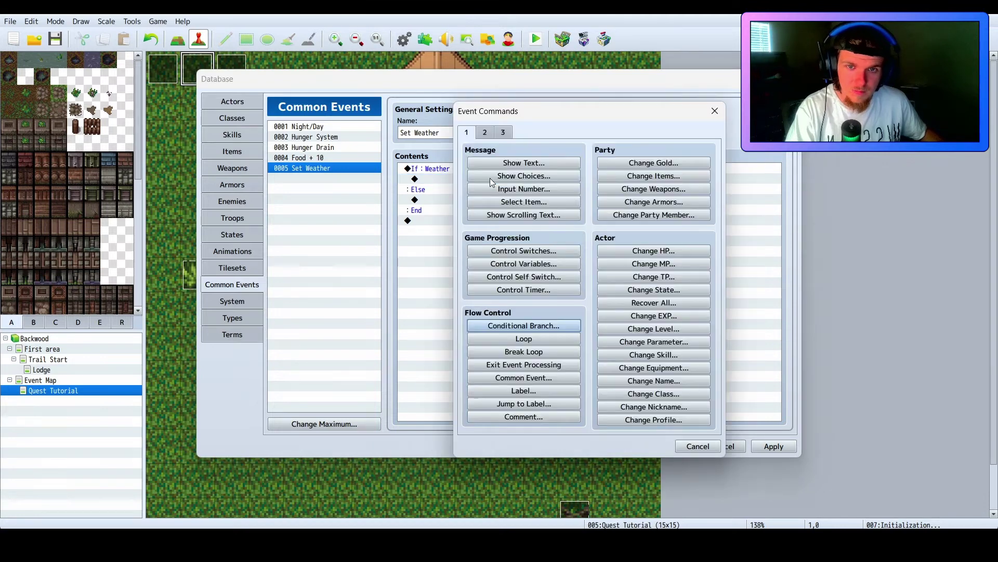
pyautogui.click(490, 133)
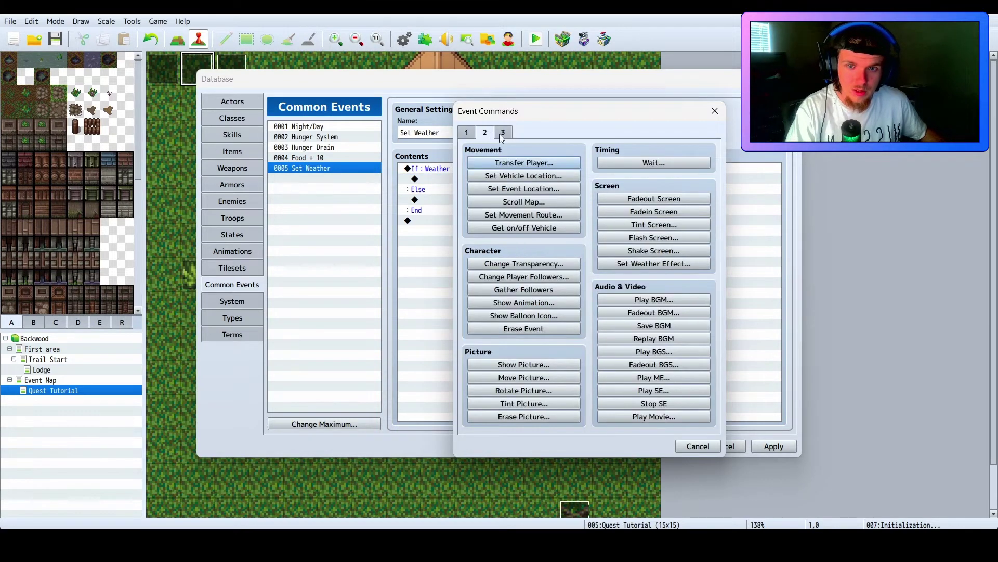
pyautogui.click(662, 264)
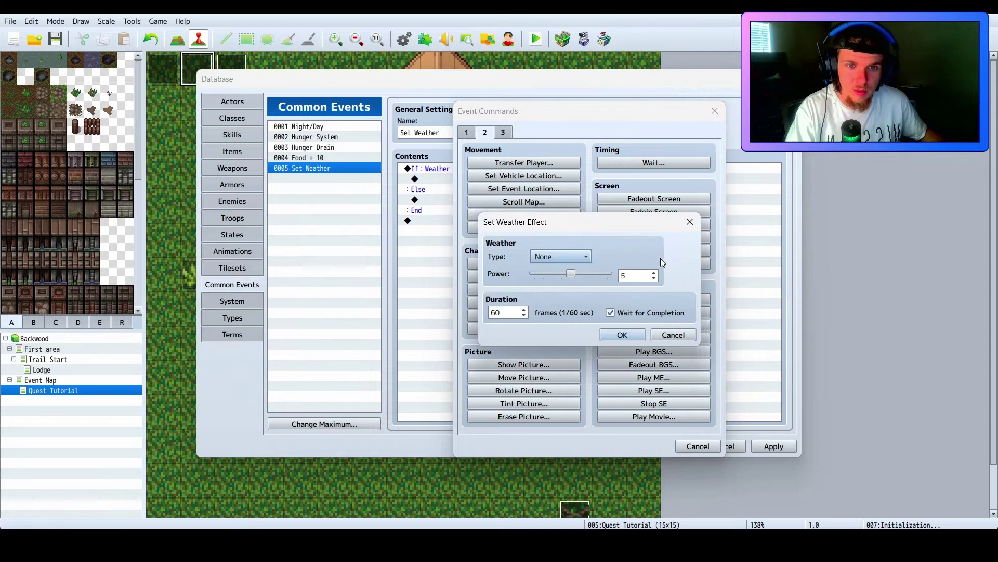
pyautogui.click(579, 254)
pyautogui.click(574, 283)
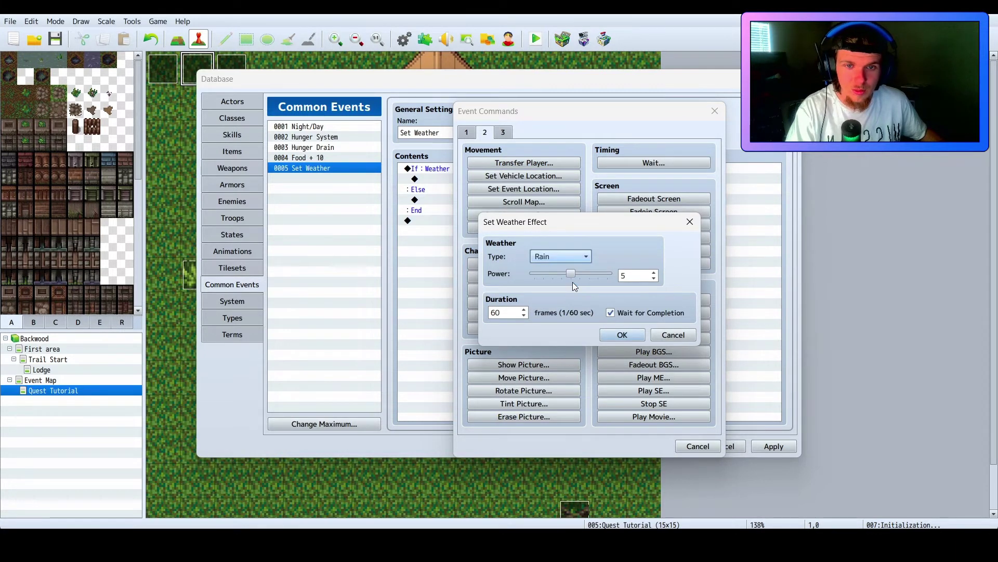
pyautogui.click(579, 258)
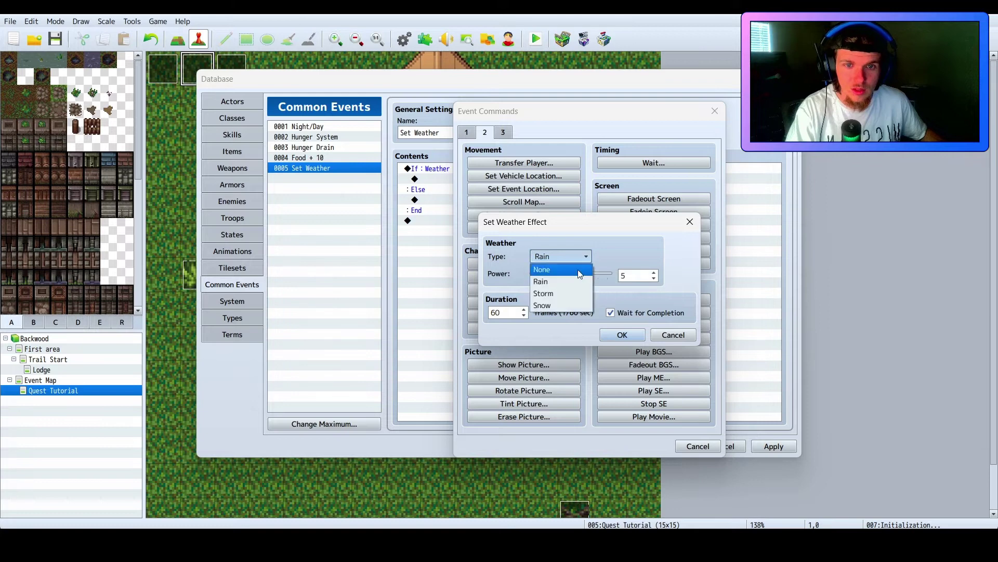
pyautogui.click(570, 267)
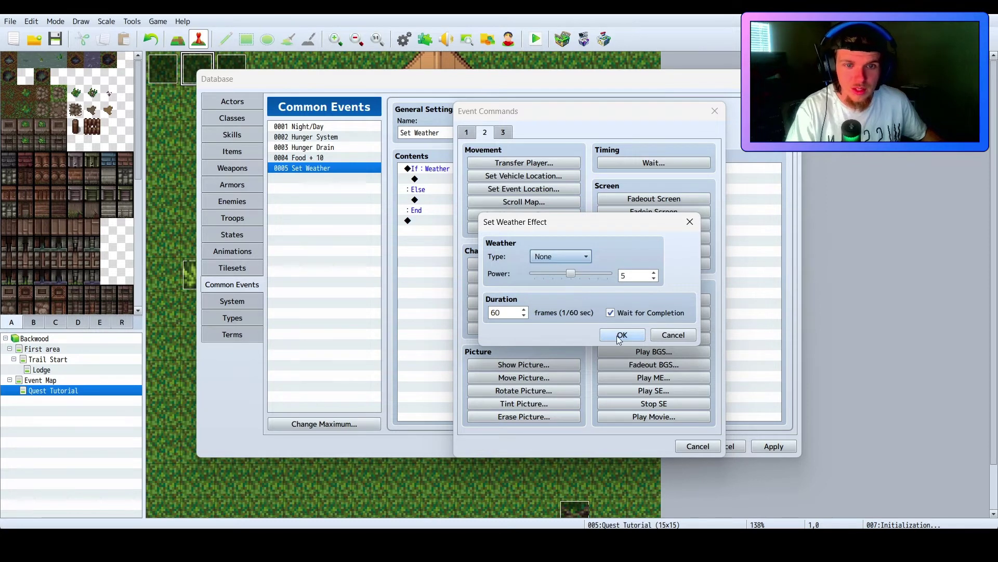
pyautogui.click(612, 312)
pyautogui.click(619, 335)
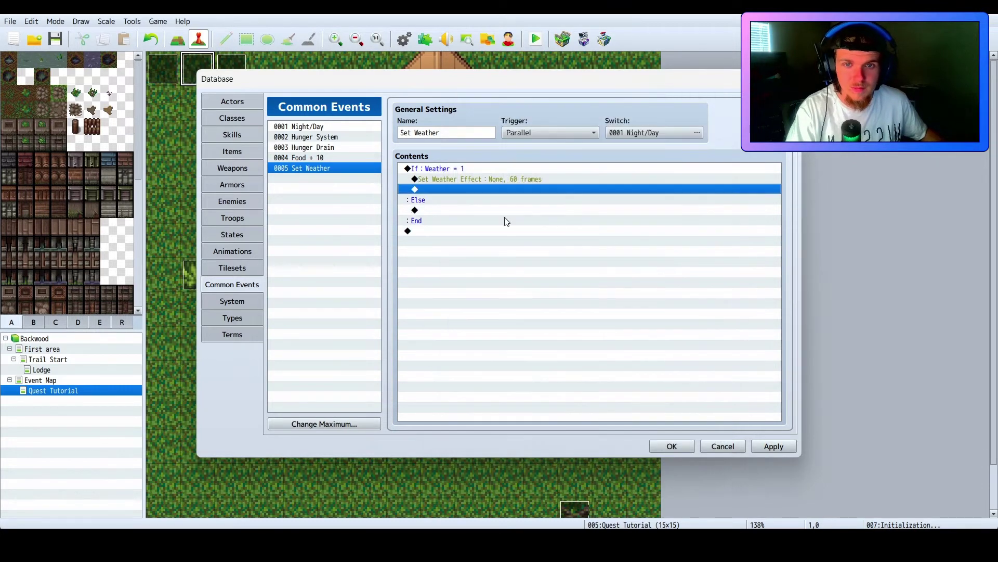
# Paste a copy of the Weather = 1 branch below it and set the copy's condition constant to 2
pyautogui.rightClick(437, 171)
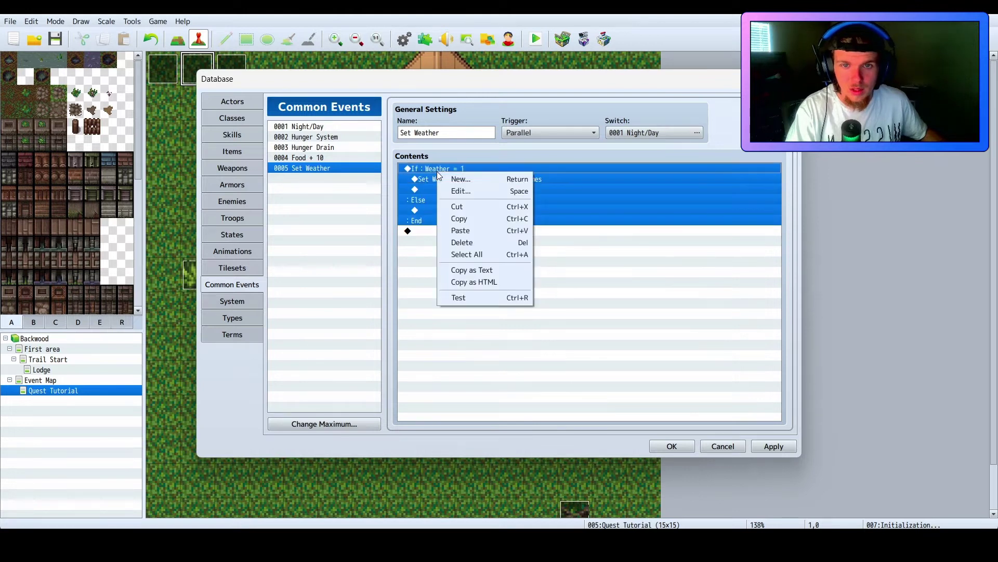
pyautogui.click(453, 220)
pyautogui.rightClick(433, 232)
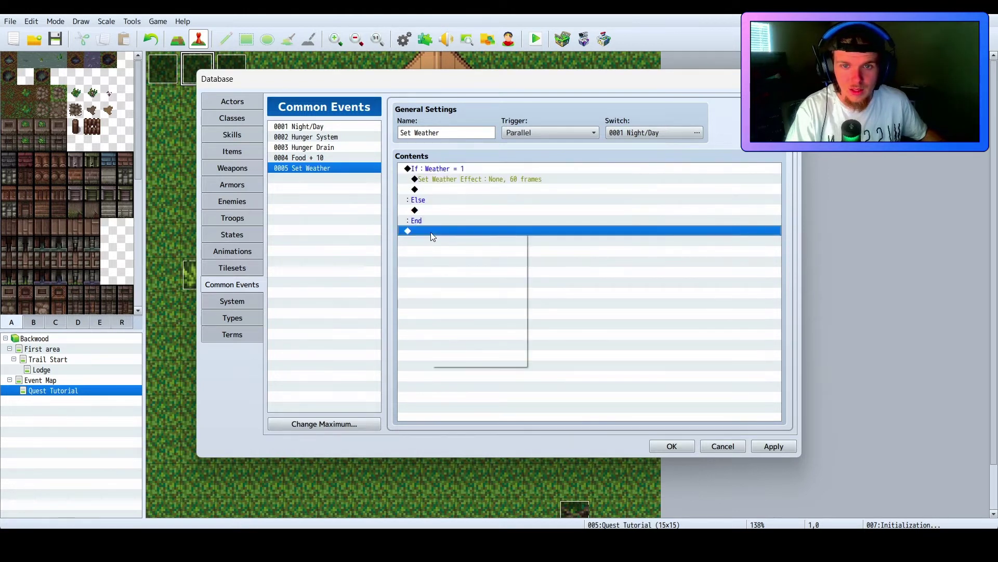
pyautogui.click(476, 291)
pyautogui.rightClick(458, 232)
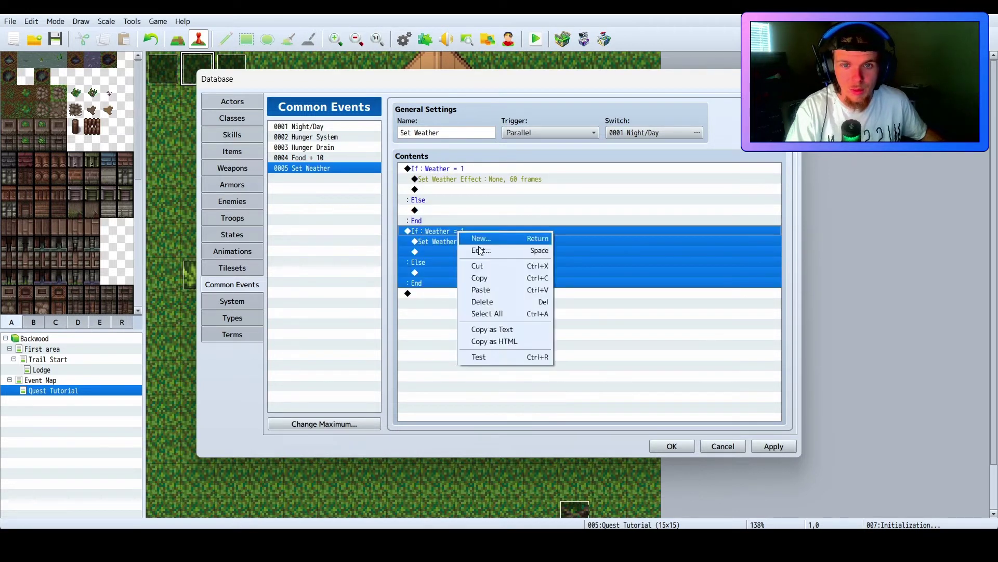
pyautogui.click(484, 253)
pyautogui.doubleClick(606, 257)
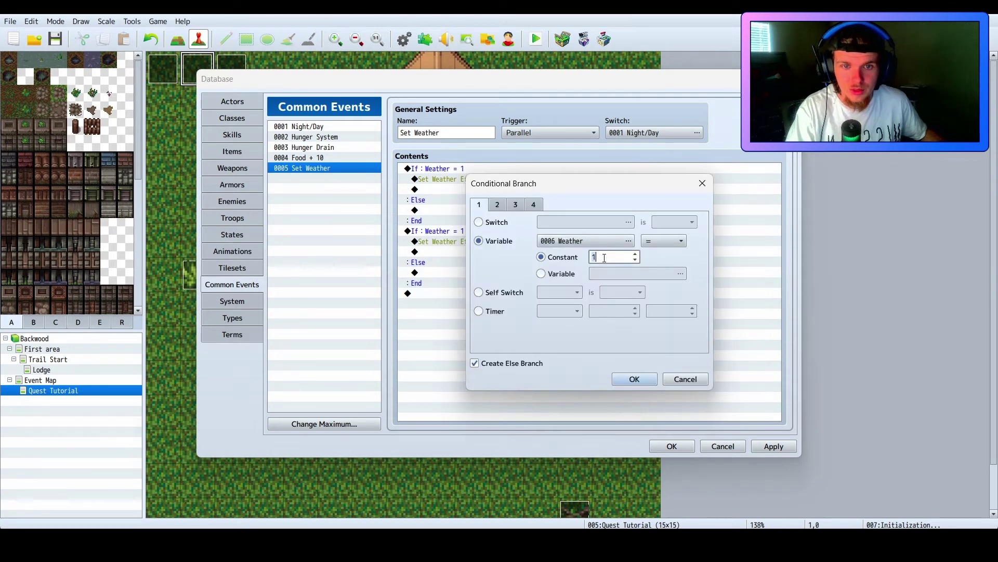
pyautogui.write('2')
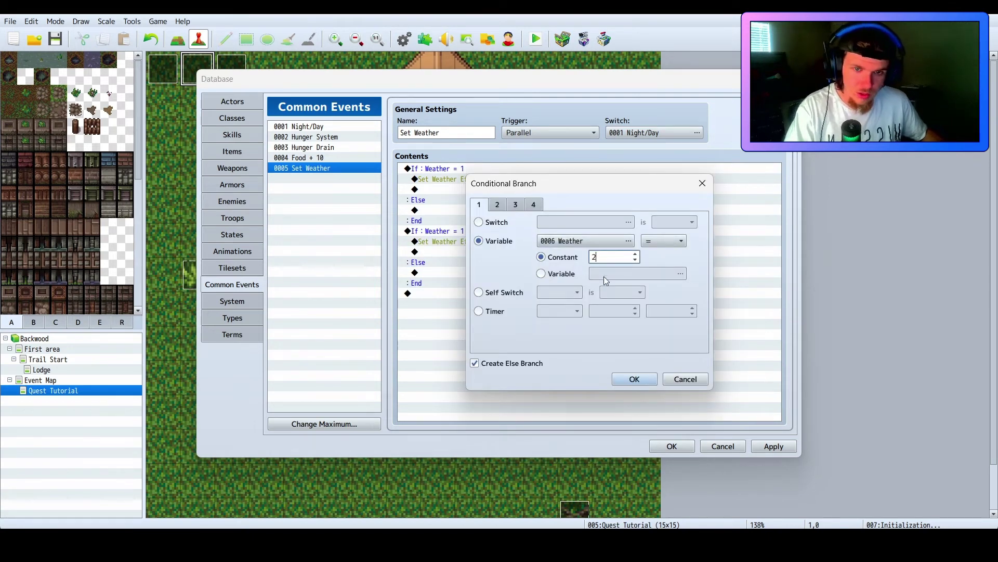
pyautogui.click(632, 379)
# Change the weather effect inside the Weather = 2 branch to Rain with power 5 over 60 frames
pyautogui.click(472, 261)
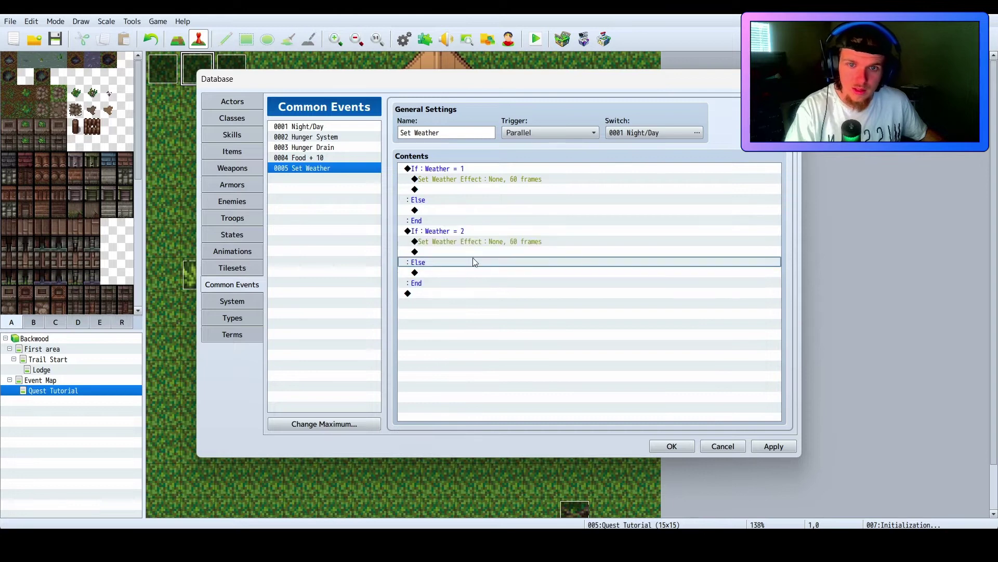
pyautogui.rightClick(480, 243)
pyautogui.click(511, 263)
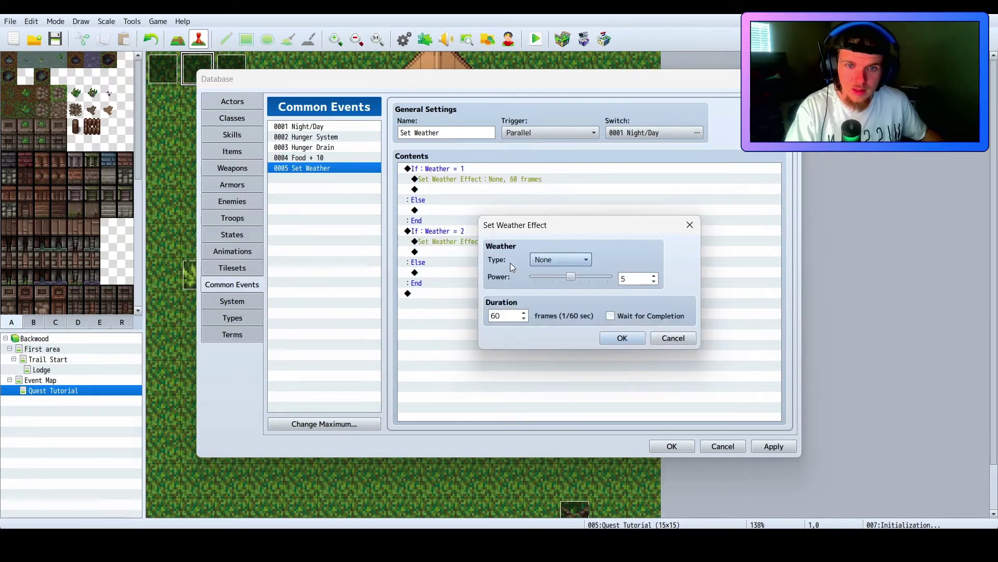
pyautogui.click(563, 259)
pyautogui.click(553, 284)
pyautogui.click(624, 338)
pyautogui.click(441, 295)
pyautogui.rightClick(441, 298)
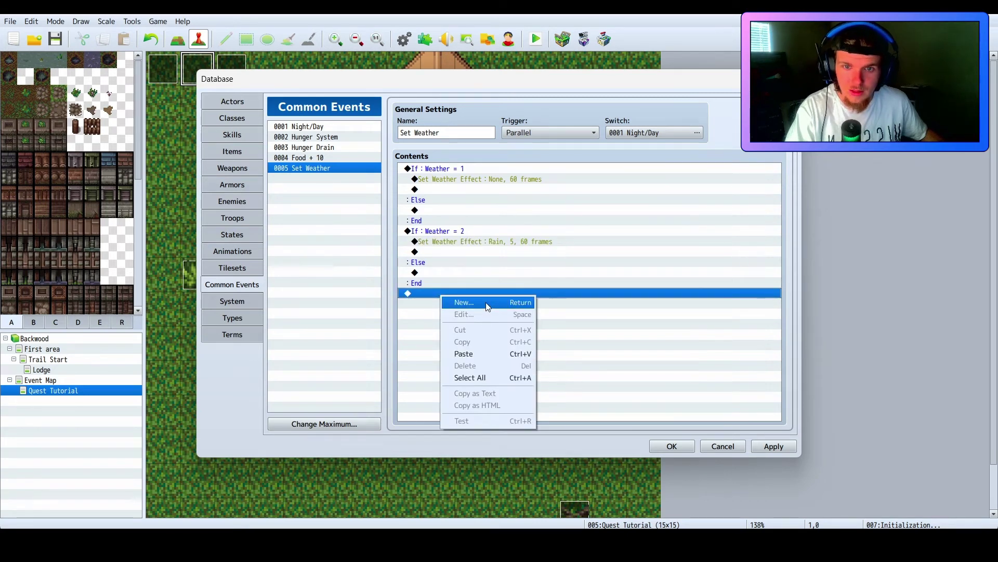
pyautogui.click(486, 301)
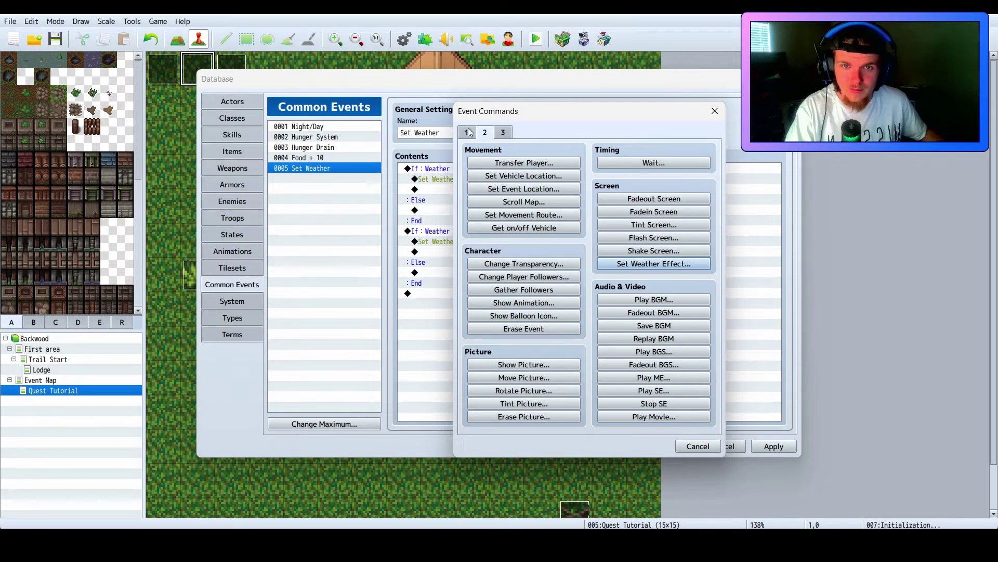
pyautogui.click(715, 110)
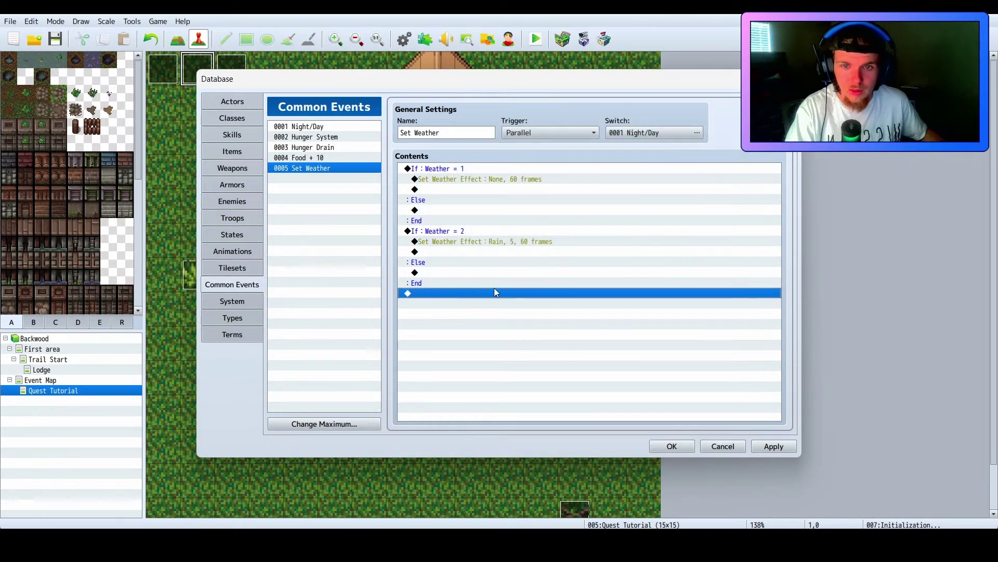
# Paste another copy of the branch at the end of the contents and set its condition to Weather = 3
pyautogui.rightClick(437, 293)
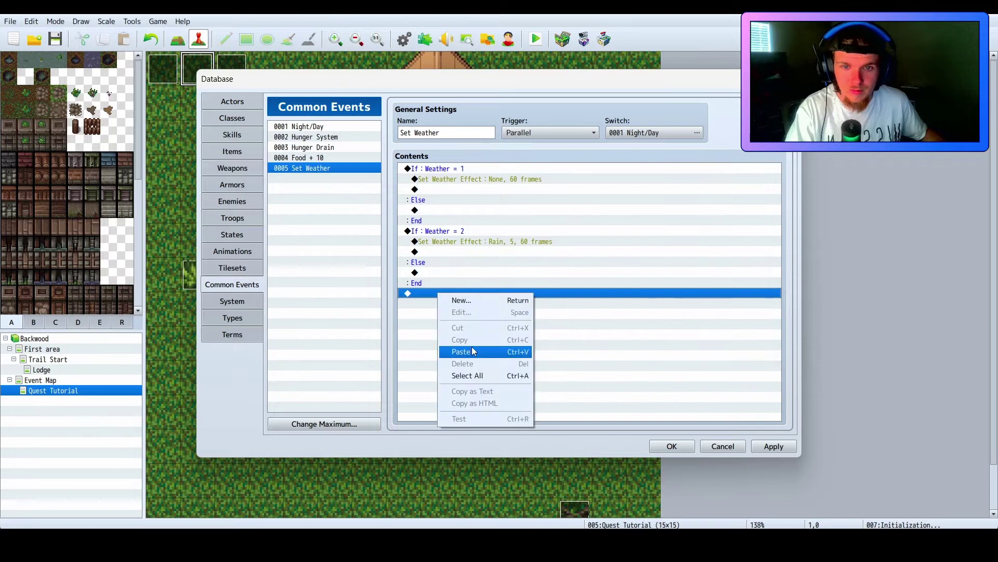
pyautogui.click(472, 346)
pyautogui.rightClick(464, 300)
pyautogui.click(475, 319)
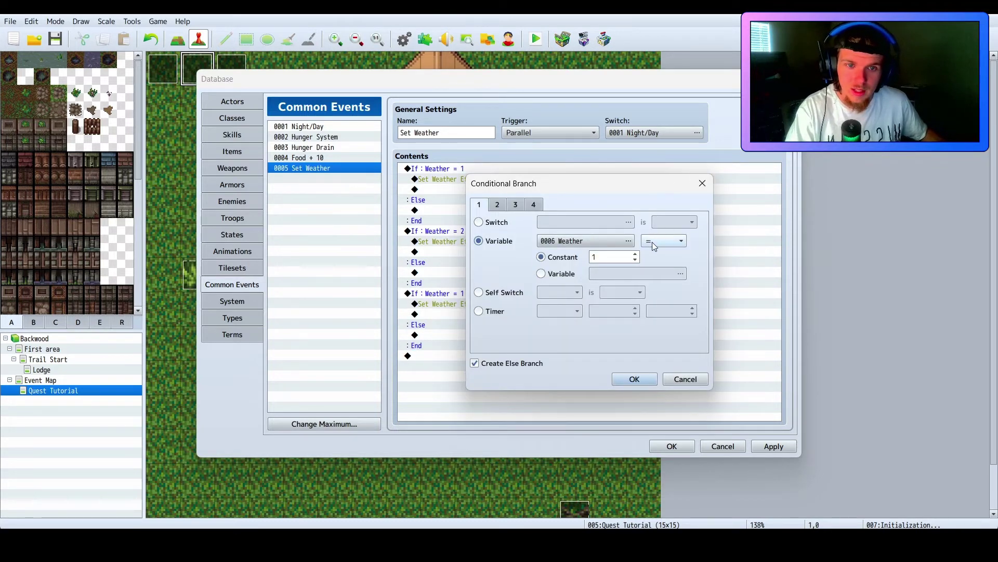
pyautogui.doubleClick(627, 255)
pyautogui.write('3')
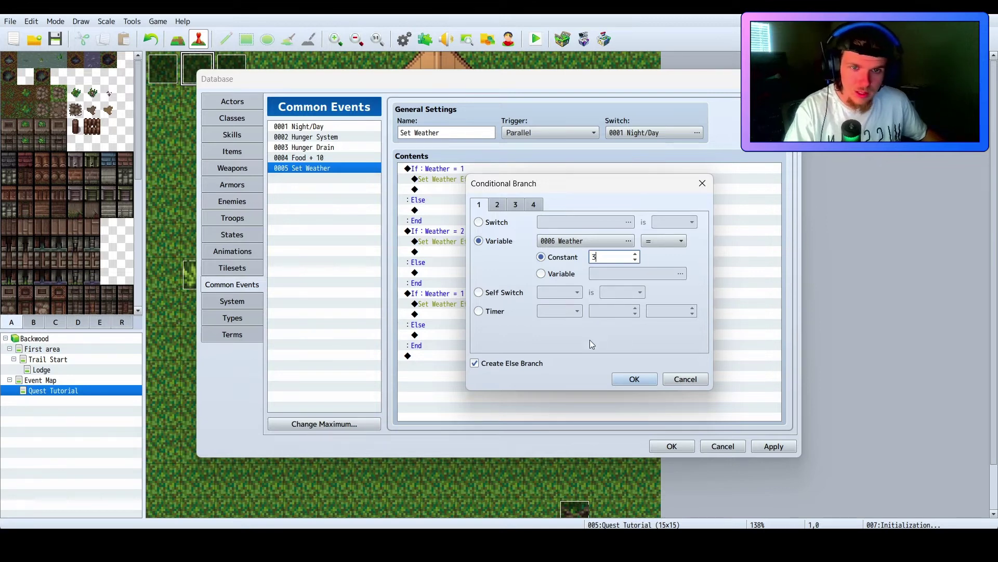
pyautogui.click(628, 379)
pyautogui.click(451, 304)
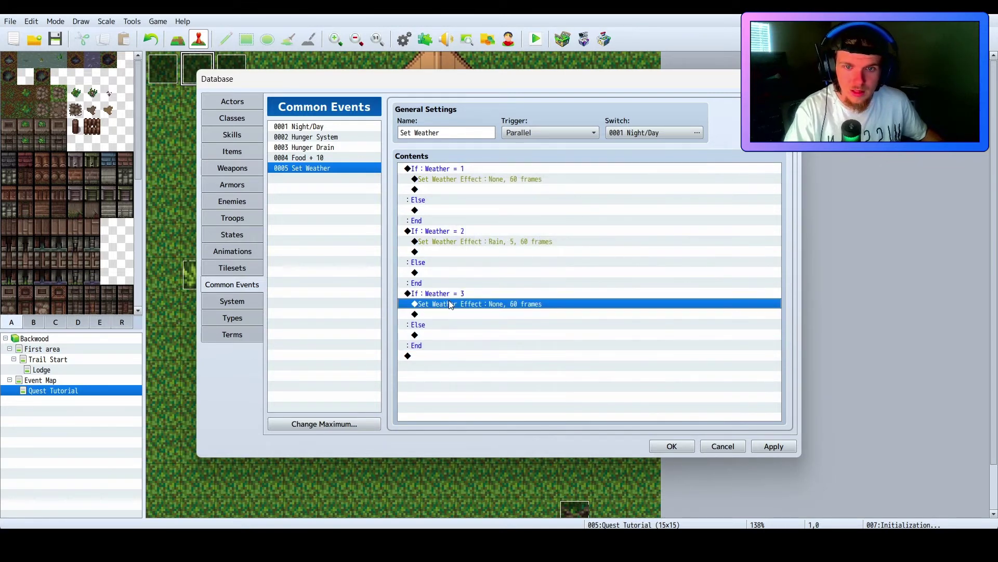
pyautogui.rightClick(452, 307)
pyautogui.click(521, 314)
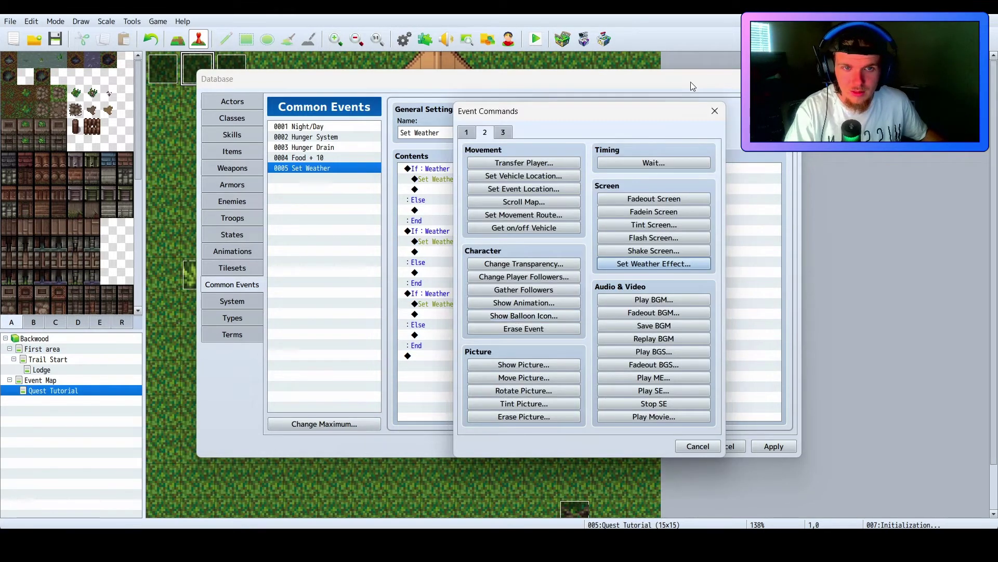
pyautogui.click(709, 117)
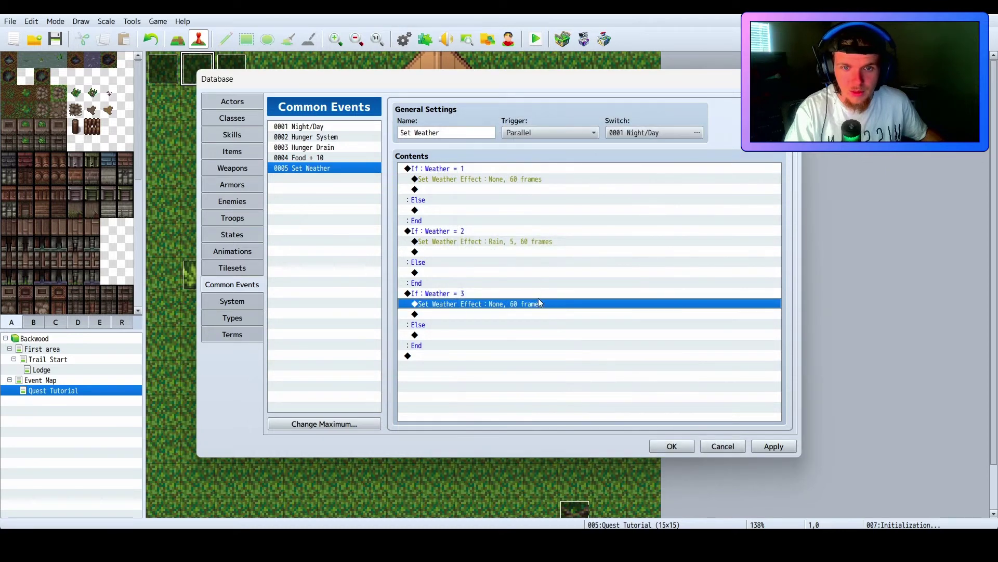
pyautogui.rightClick(538, 299)
pyautogui.click(559, 312)
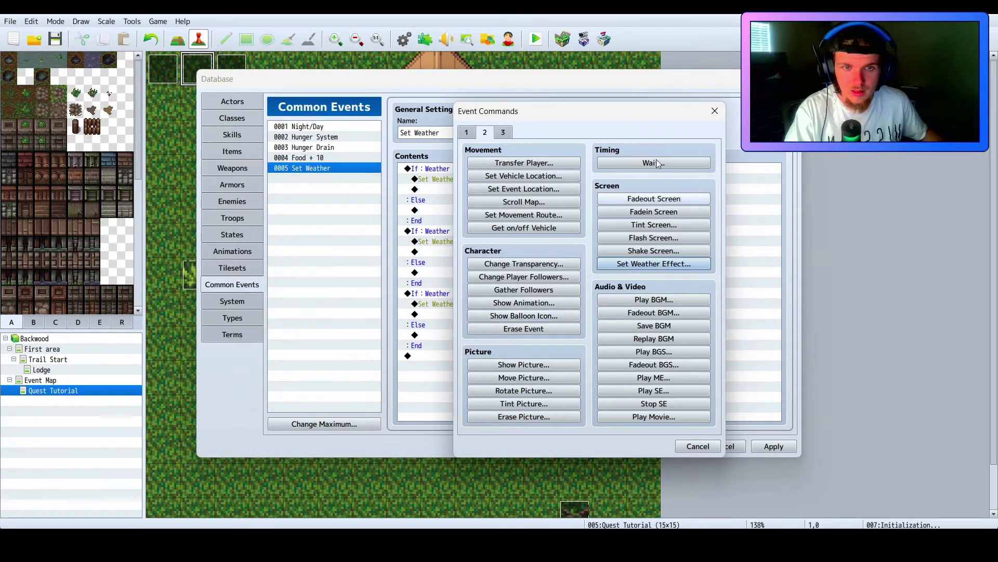
pyautogui.click(715, 112)
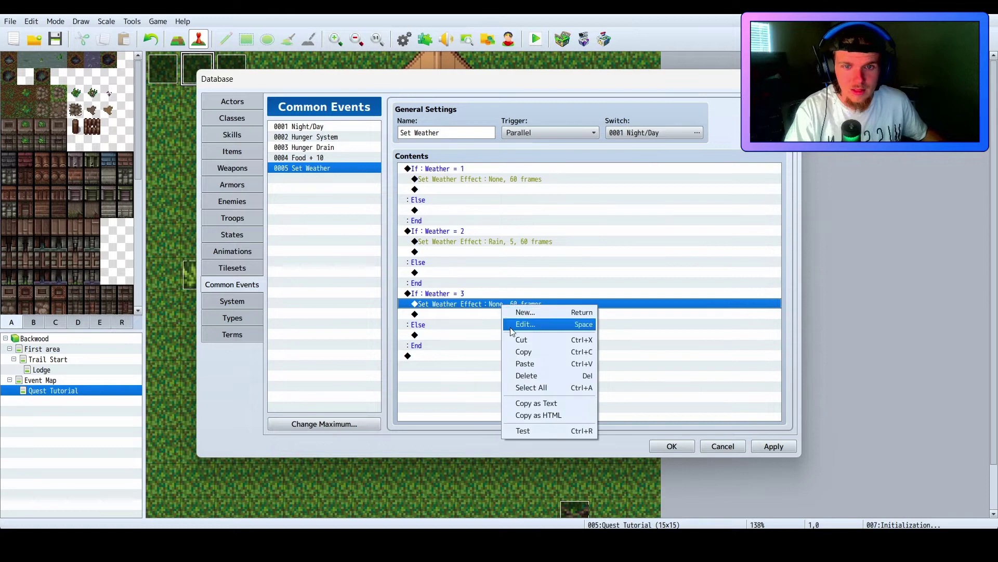
# Change the weather effect inside the Weather = 3 branch to Storm with power 5 over 60 frames
pyautogui.click(510, 326)
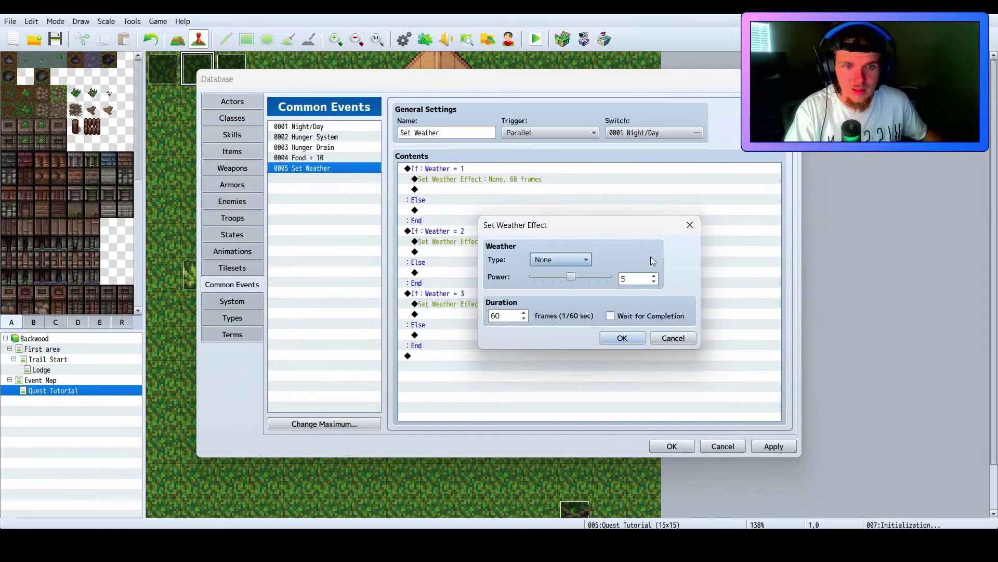
pyautogui.click(586, 263)
pyautogui.click(578, 293)
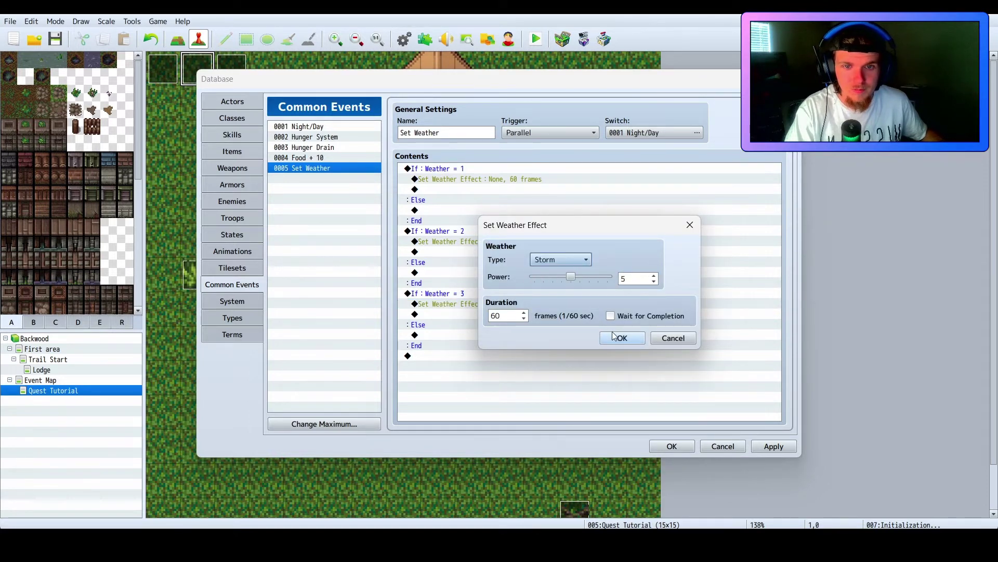
pyautogui.click(613, 333)
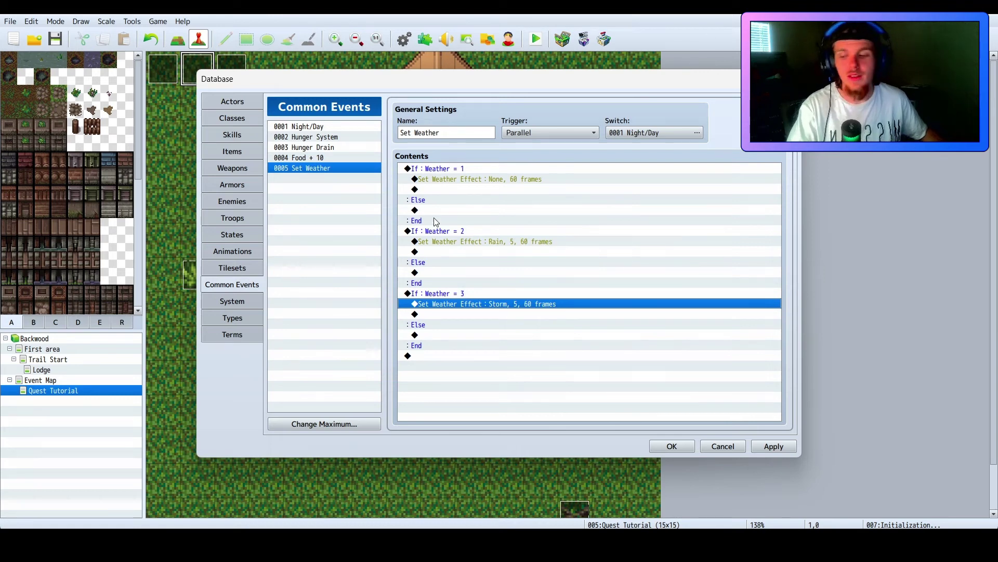